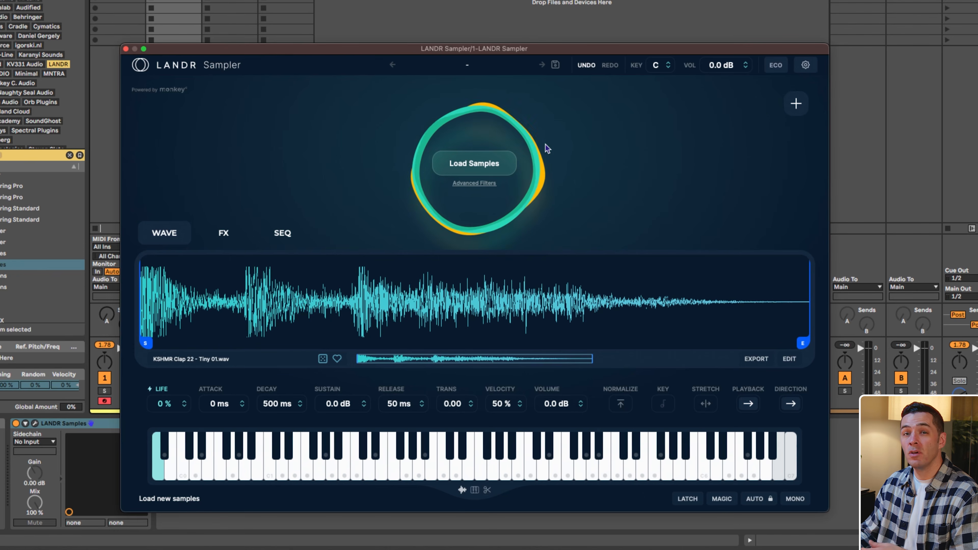
Preview the 121 bpm C minor keys texture loop in LANDR Samples and place it on the sampler's lowest key.
{"action": "left_click", "coordinate": [796, 103]}
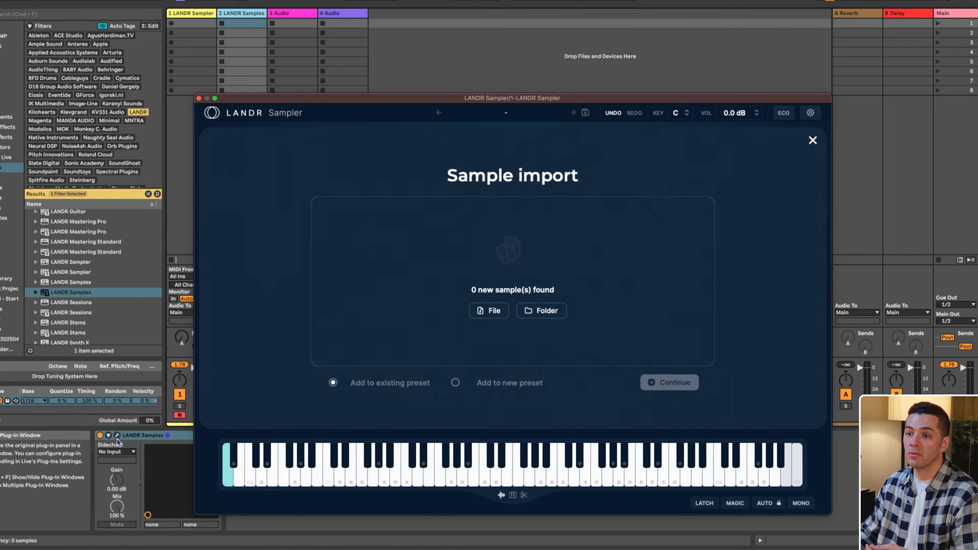
{"action": "left_click", "coordinate": [35, 423]}
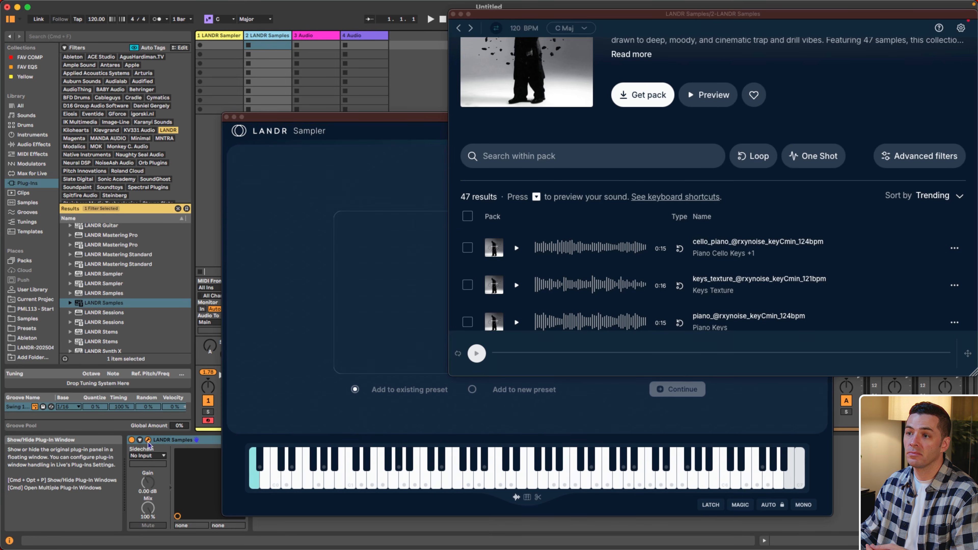
{"action": "left_click", "coordinate": [516, 286]}
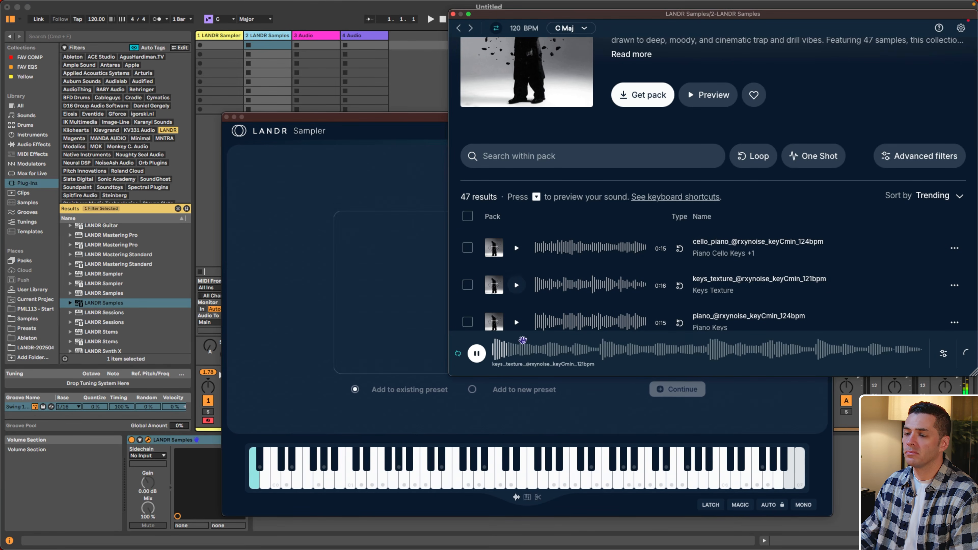
{"action": "left_click_drag", "start_coordinate": [536, 347], "coordinate": [257, 478]}
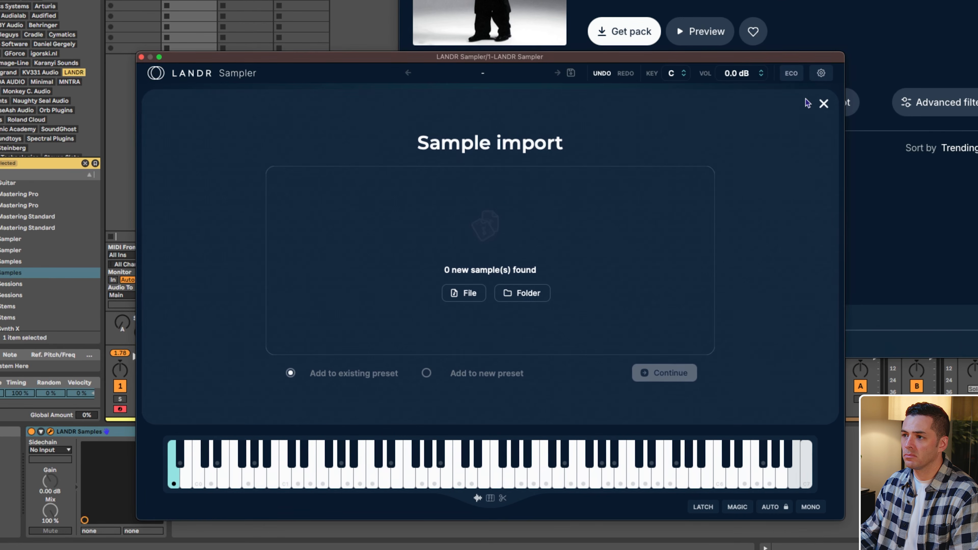
{"action": "left_click", "coordinate": [814, 157]}
{"action": "left_click", "coordinate": [171, 477]}
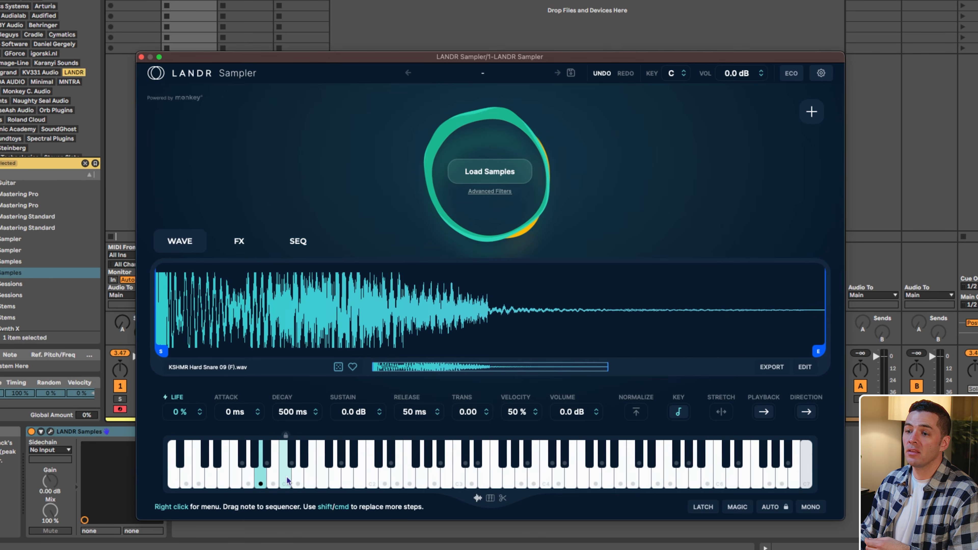
Lock the keys holding the KSHMR Guitar 100BPM 11 and KSHMR Sitar 128BPM Loop 06 samples.
{"action": "left_click", "coordinate": [298, 484]}
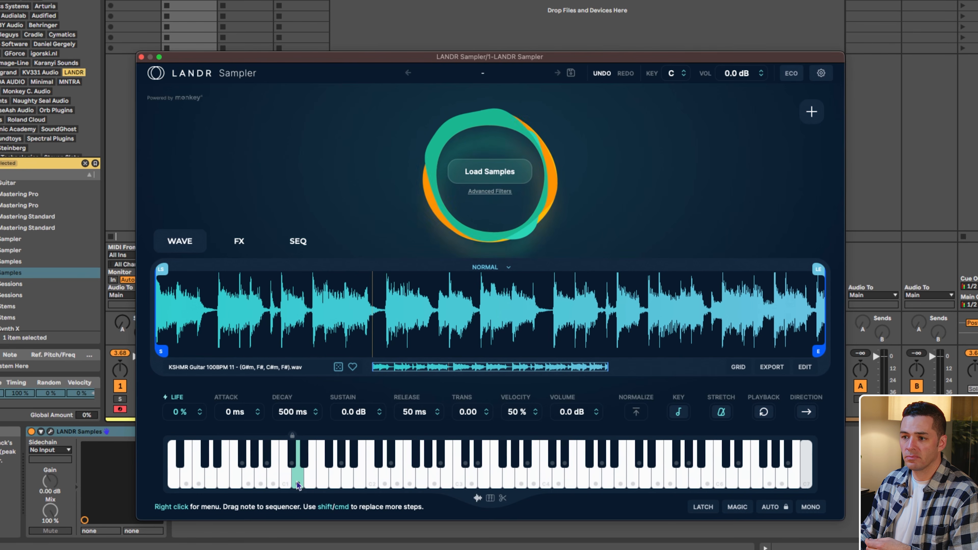
{"action": "left_click", "coordinate": [299, 436]}
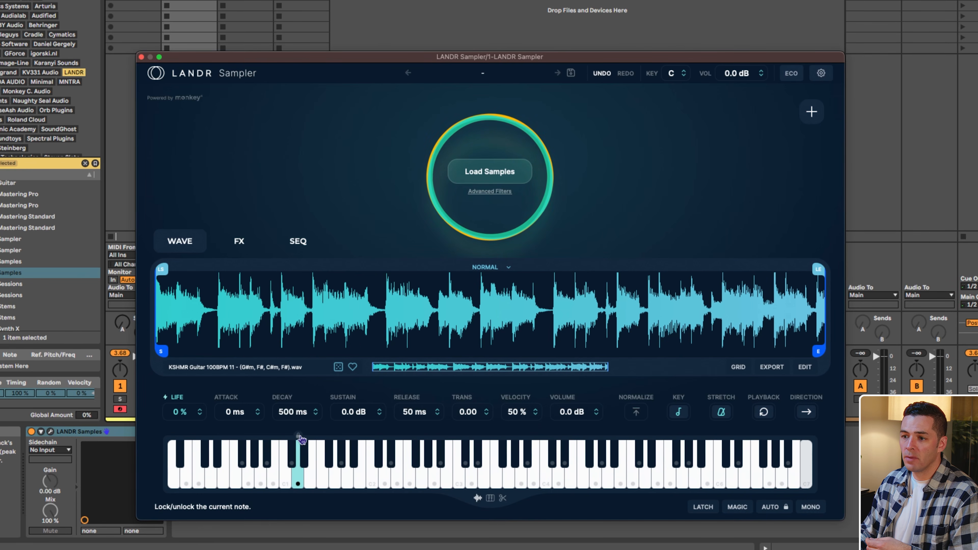
{"action": "left_click", "coordinate": [260, 483]}
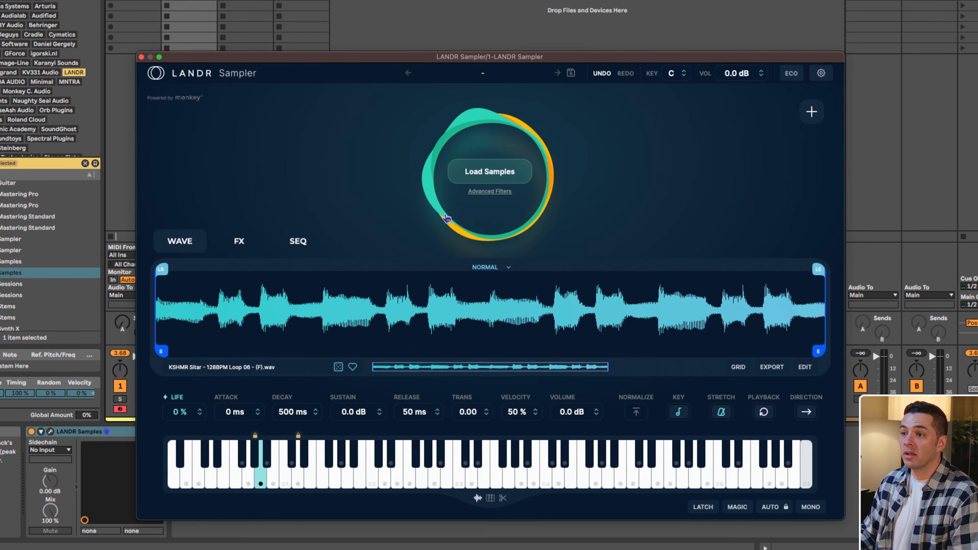
Load a new random set of samples and audition the locked guitar key and its neighbours.
{"action": "left_click", "coordinate": [468, 205]}
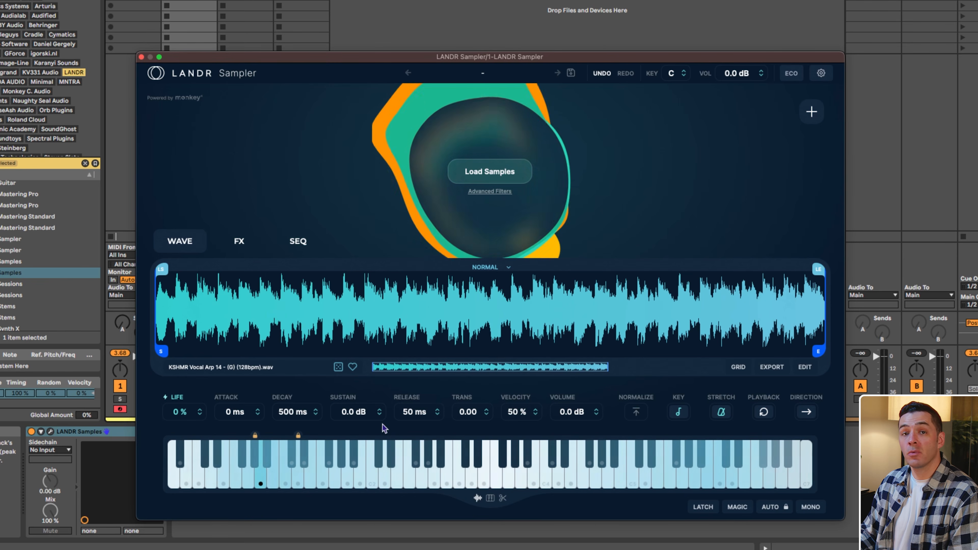
{"action": "left_click", "coordinate": [329, 448]}
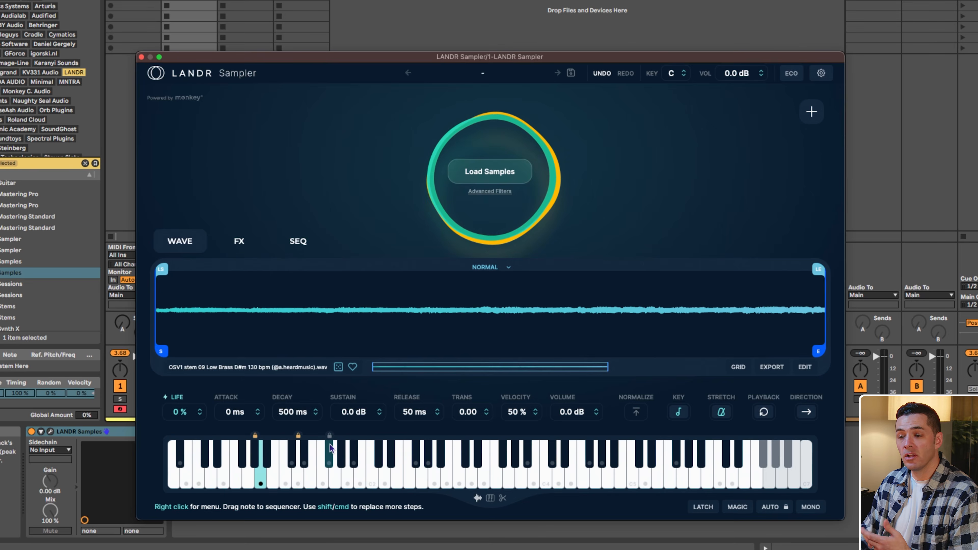
{"action": "left_click", "coordinate": [298, 483]}
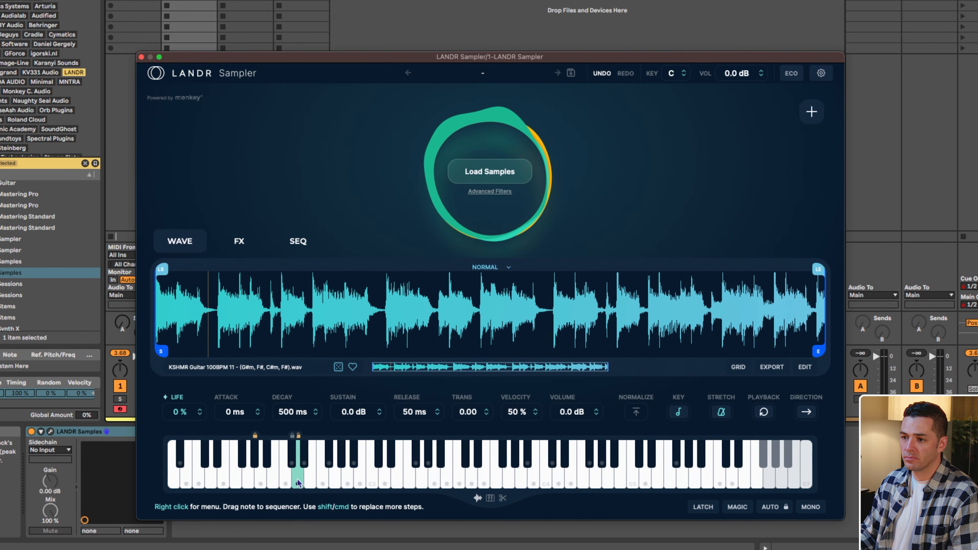
{"action": "left_click", "coordinate": [287, 483]}
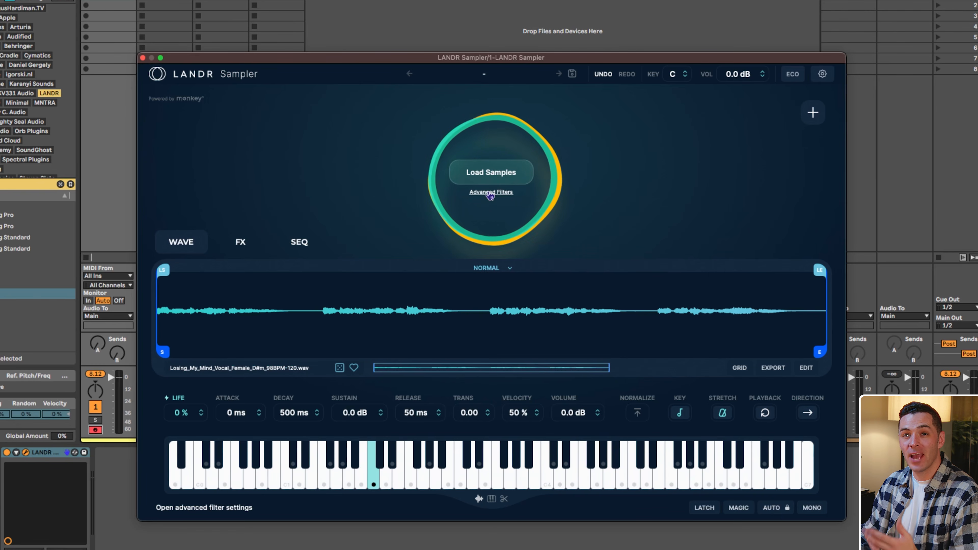
Open the advanced filters and try the Loop and OneShot types and a length limit, ending on All and 0s to inf.
{"action": "left_click", "coordinate": [490, 194]}
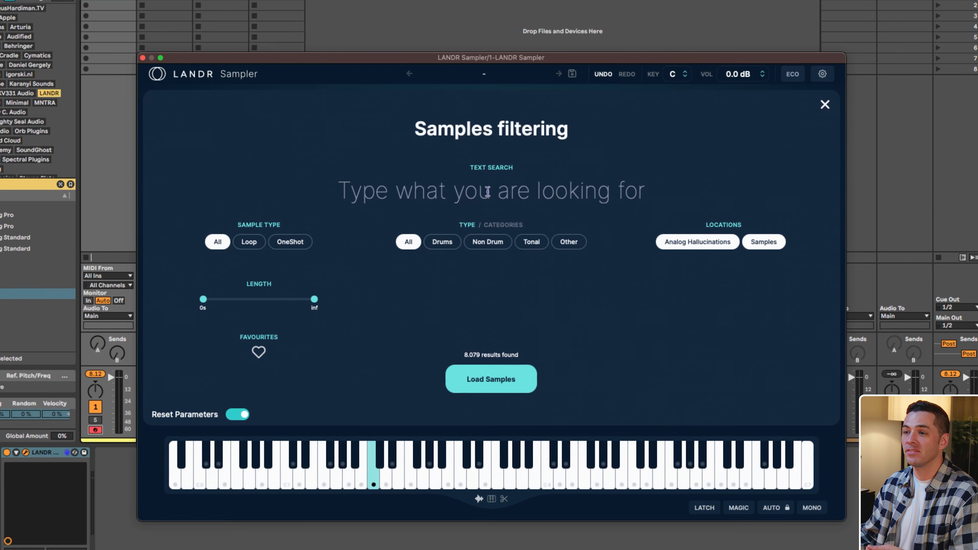
{"action": "left_click", "coordinate": [251, 242]}
{"action": "left_click", "coordinate": [295, 244]}
{"action": "left_click", "coordinate": [217, 243]}
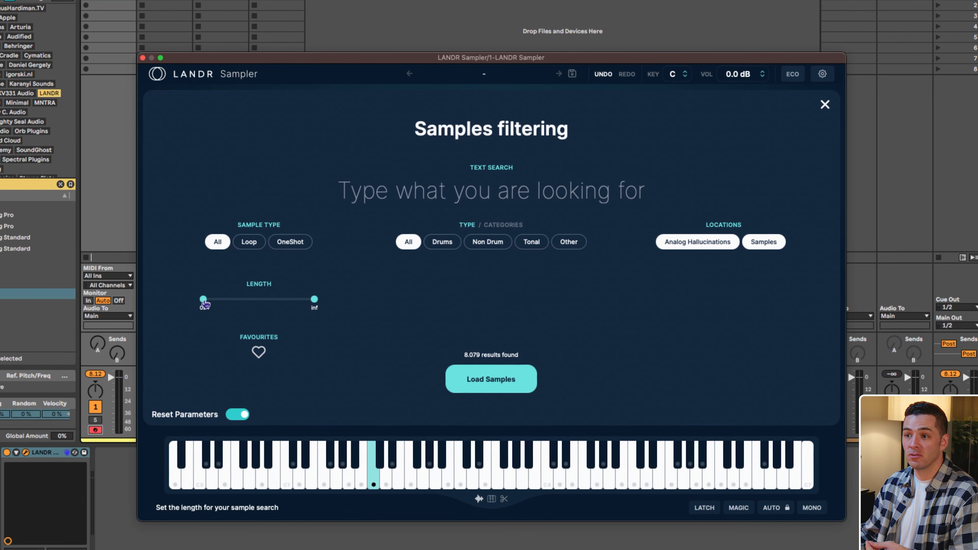
{"action": "double_click", "coordinate": [286, 299]}
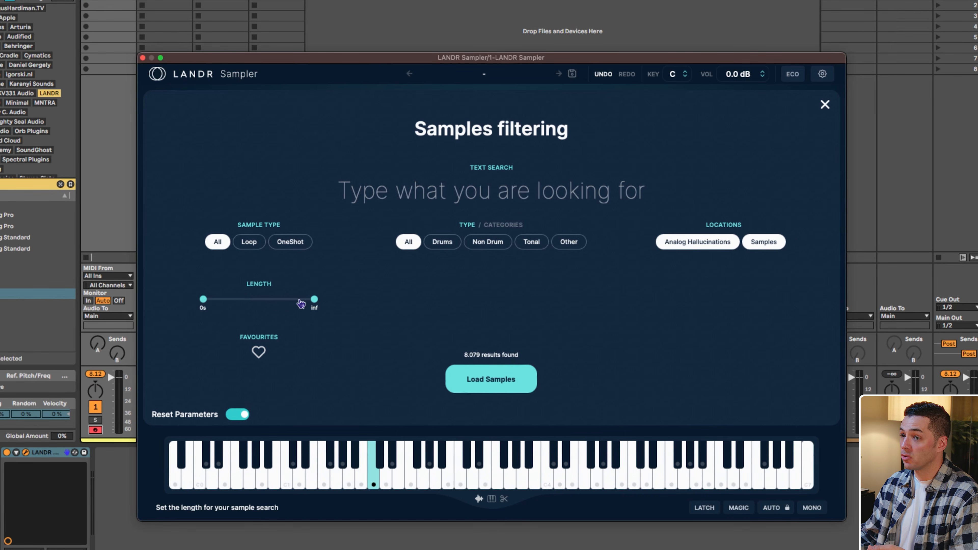
{"action": "left_click_drag", "start_coordinate": [268, 301], "coordinate": [341, 306]}
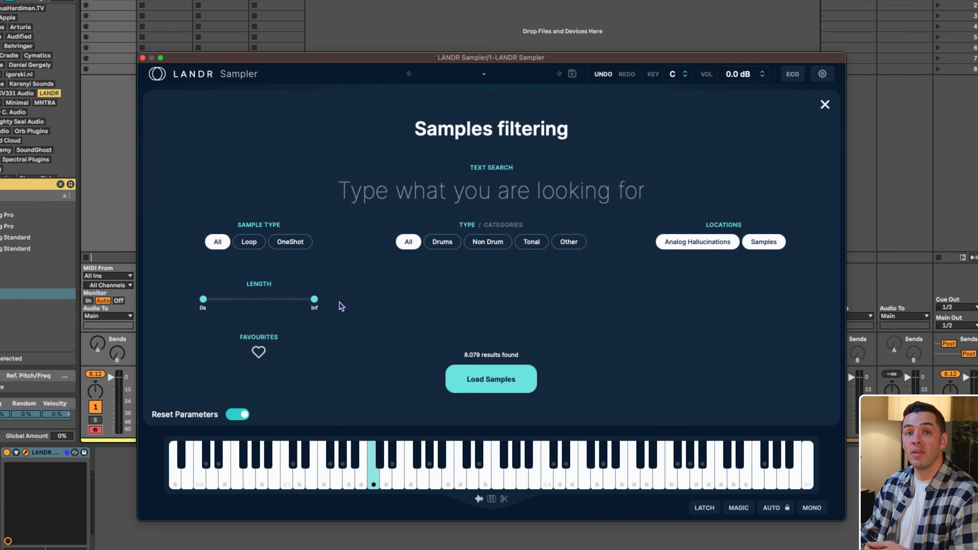
Load samples filtered to Drums, and load again with the text search narrowed to shaker.
{"action": "left_click", "coordinate": [441, 245]}
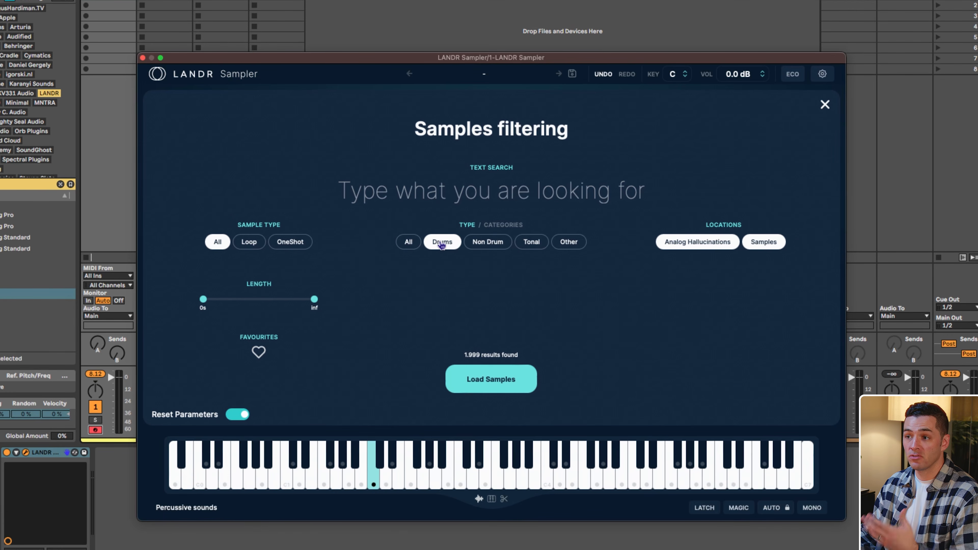
{"action": "left_click", "coordinate": [480, 384]}
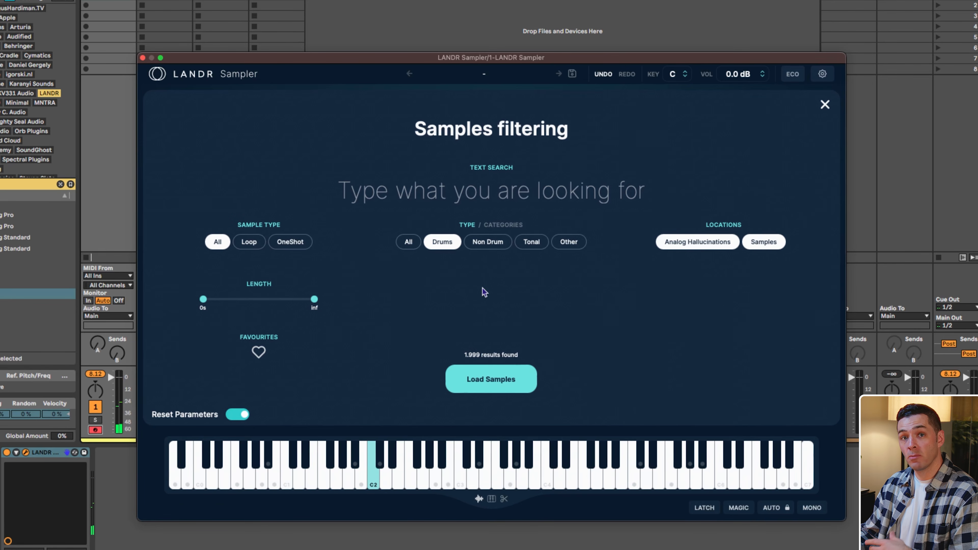
{"action": "left_click", "coordinate": [483, 191]}
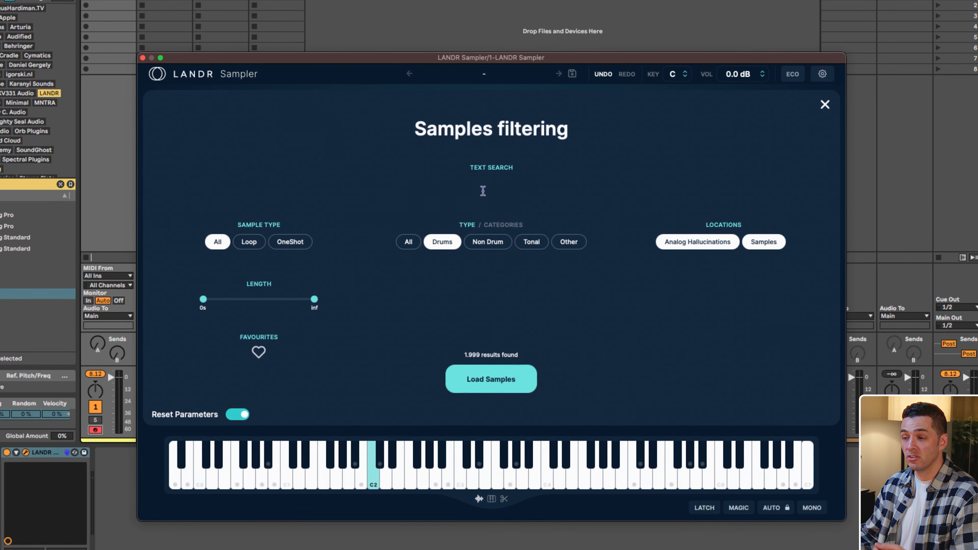
{"action": "type", "text": "shaker"}
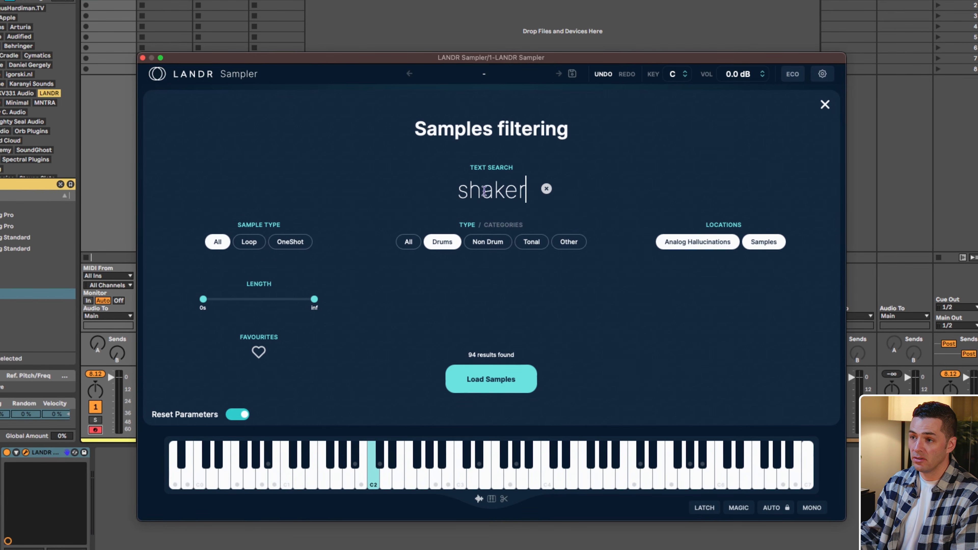
{"action": "left_click", "coordinate": [477, 381]}
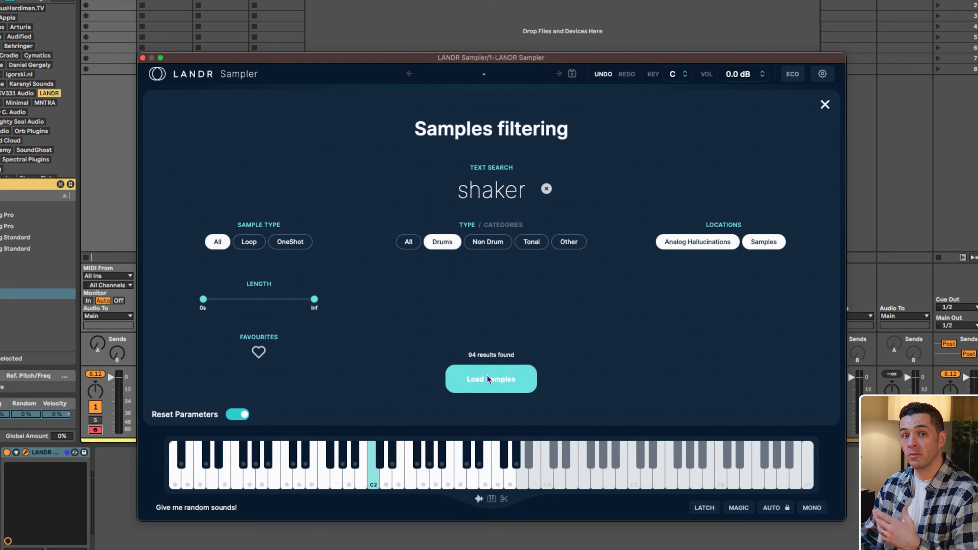
Load samples from only the Analog Hallucinations location, with the type filter on All and the search text cleared.
{"action": "left_click", "coordinate": [763, 241]}
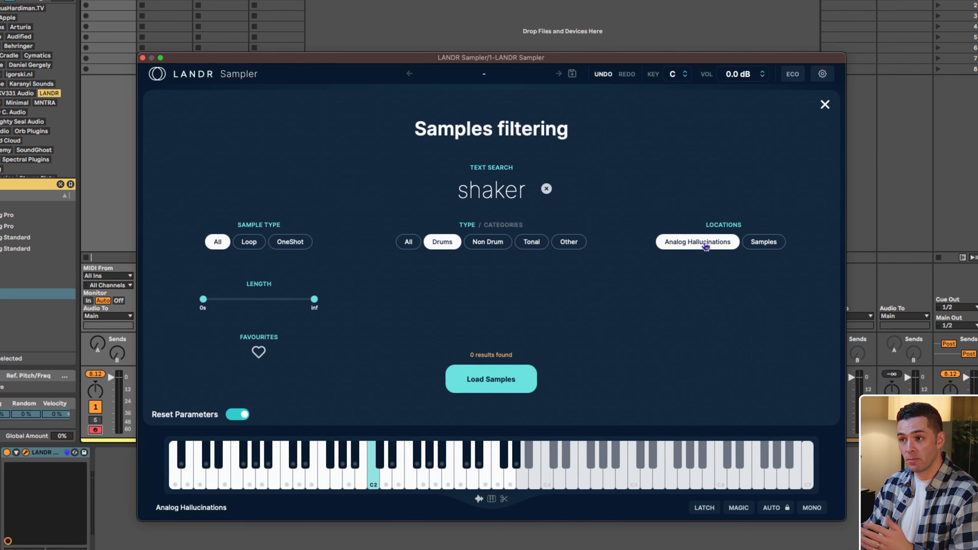
{"action": "left_click", "coordinate": [408, 242]}
{"action": "left_click", "coordinate": [546, 188]}
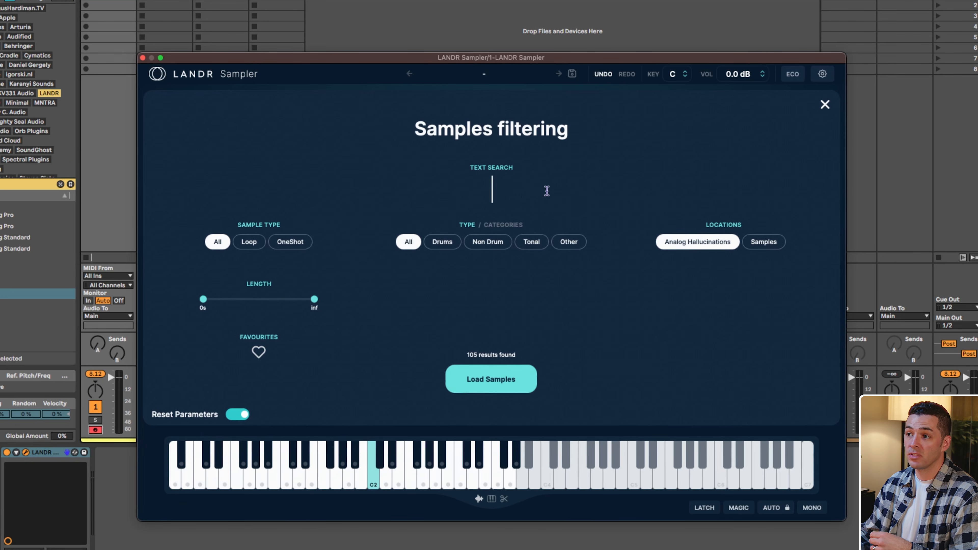
{"action": "left_click", "coordinate": [503, 390]}
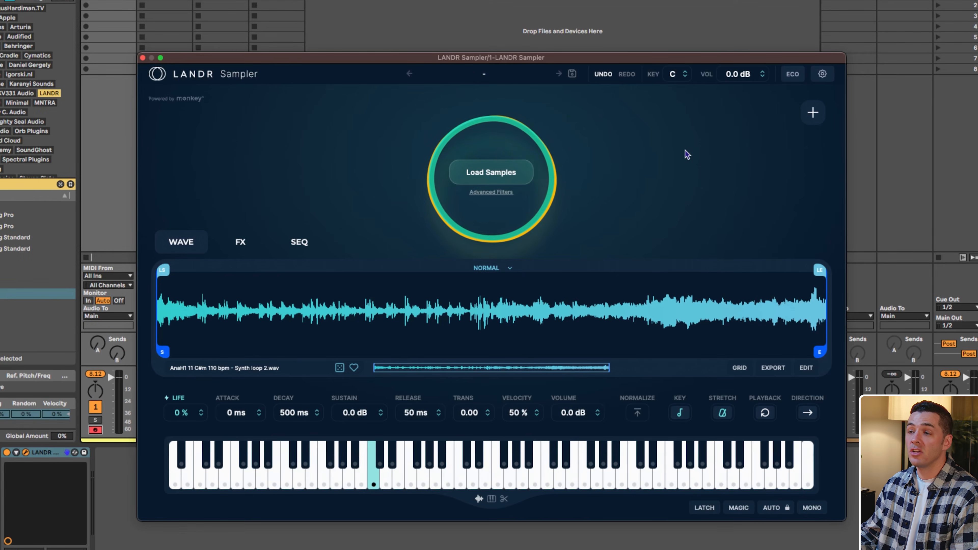
Review the key choices and sample locations, and enable Auto Normalize in the sampler's preferences.
{"action": "left_click", "coordinate": [675, 76]}
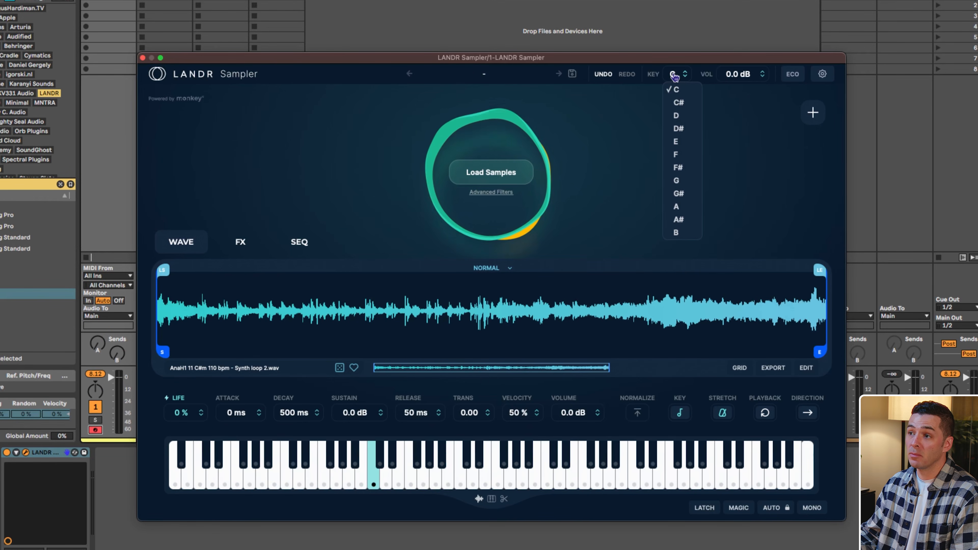
{"action": "left_click", "coordinate": [822, 73]}
{"action": "left_click", "coordinate": [794, 210]}
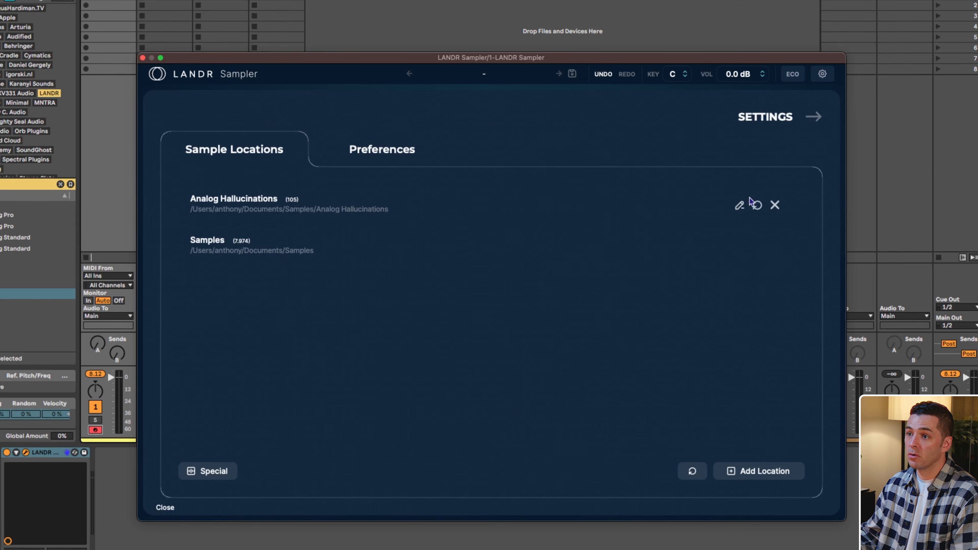
{"action": "left_click", "coordinate": [397, 153]}
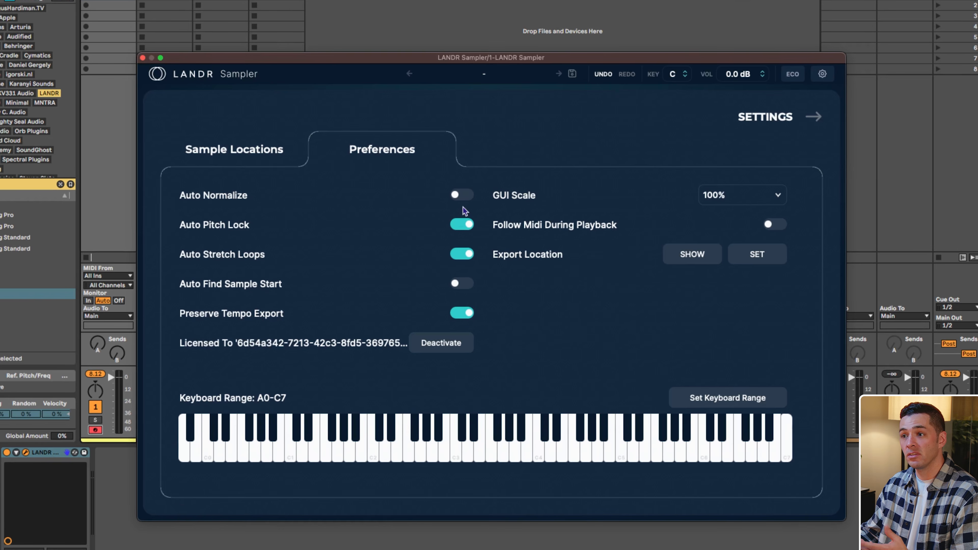
{"action": "left_click", "coordinate": [461, 195]}
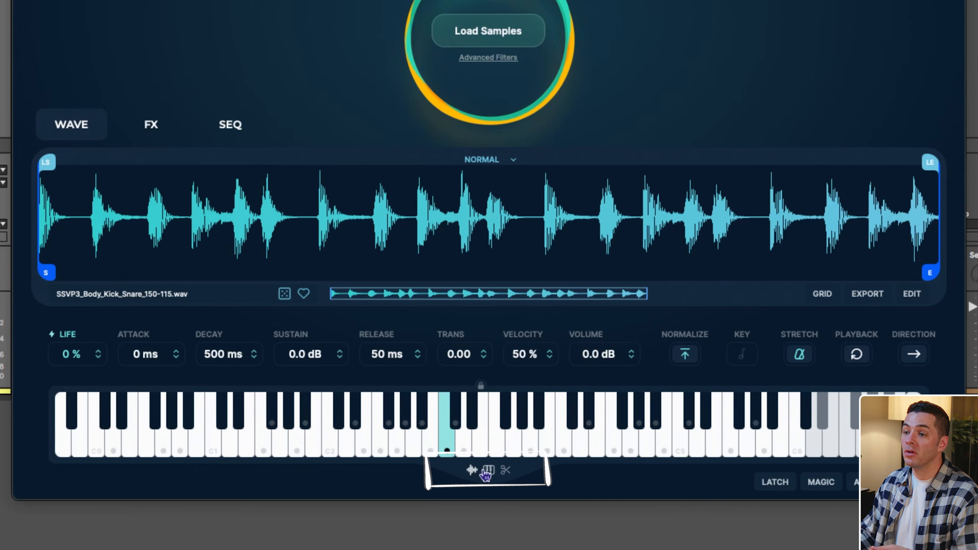
Switch the kick-snare loop to Slice mode and return the sampler to Normal mode.
{"action": "left_click", "coordinate": [506, 472]}
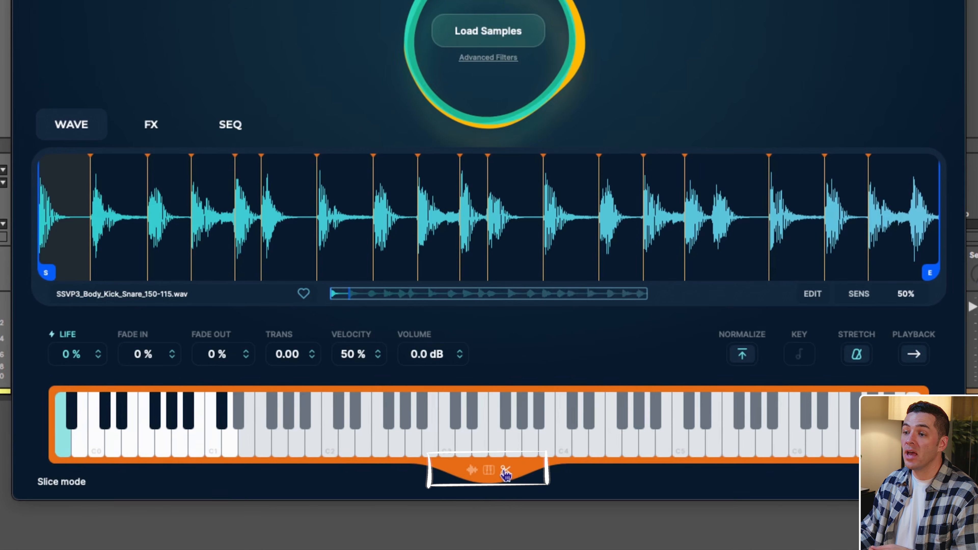
{"action": "left_click", "coordinate": [472, 470]}
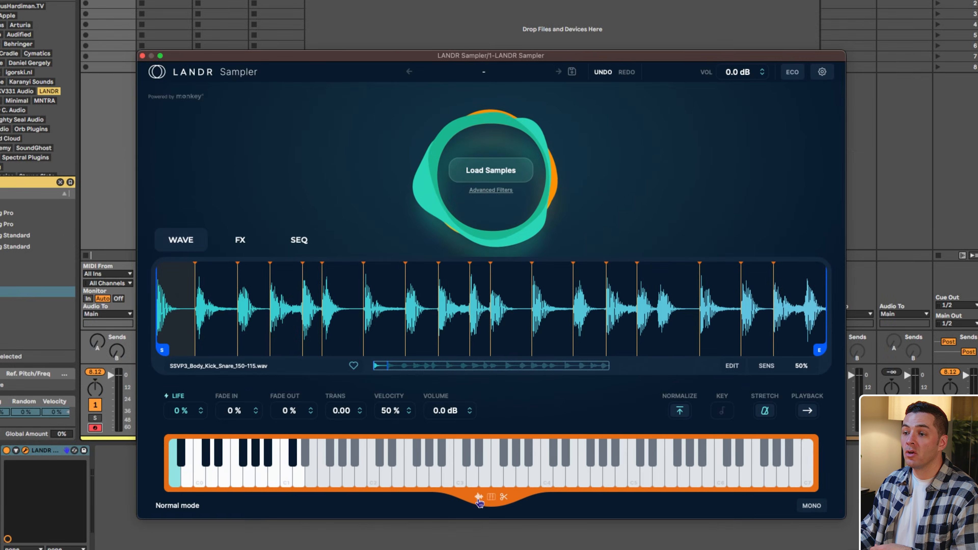
{"action": "left_click", "coordinate": [479, 499]}
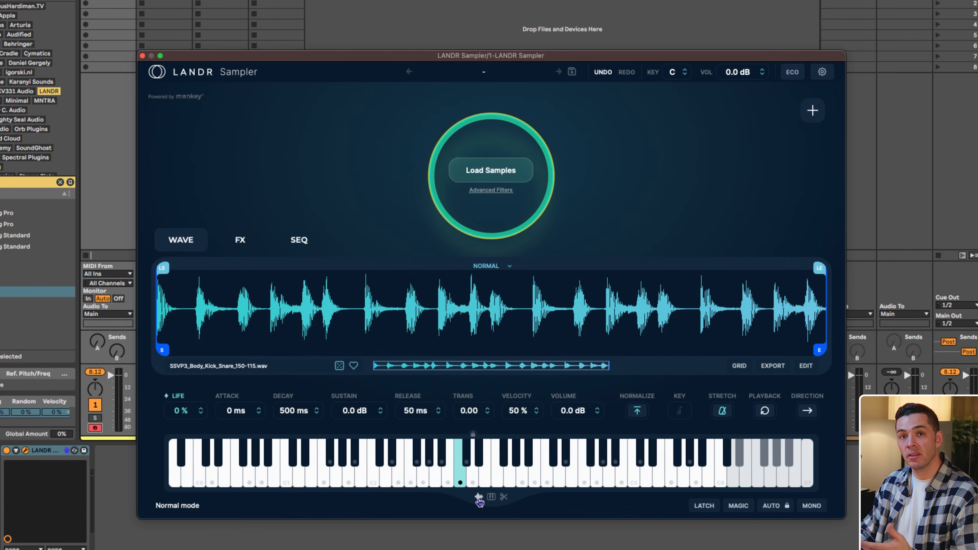
Audition the kick-snare loop and KSHMR Impact 01 keys, and cycle the playback mode of the Impact sample.
{"action": "left_click", "coordinate": [461, 484]}
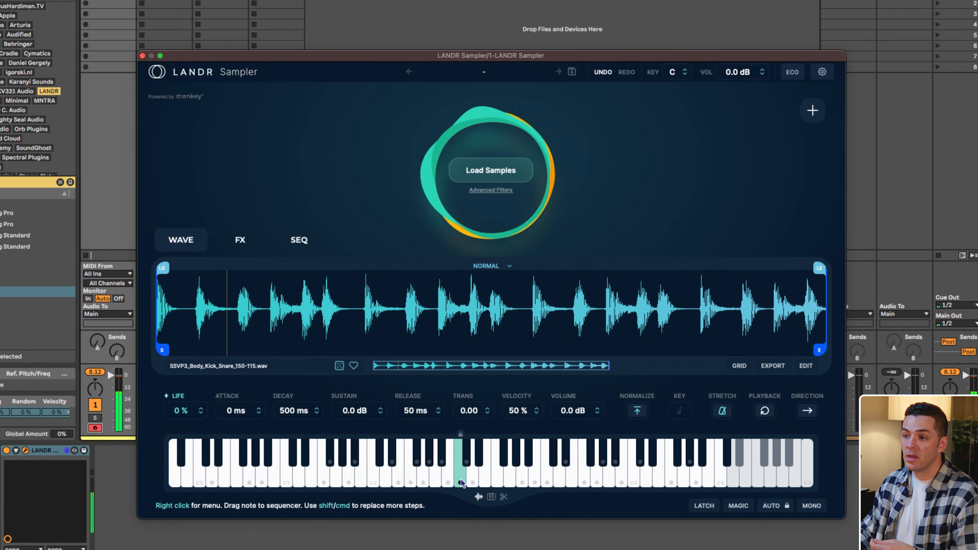
{"action": "left_click", "coordinate": [486, 480]}
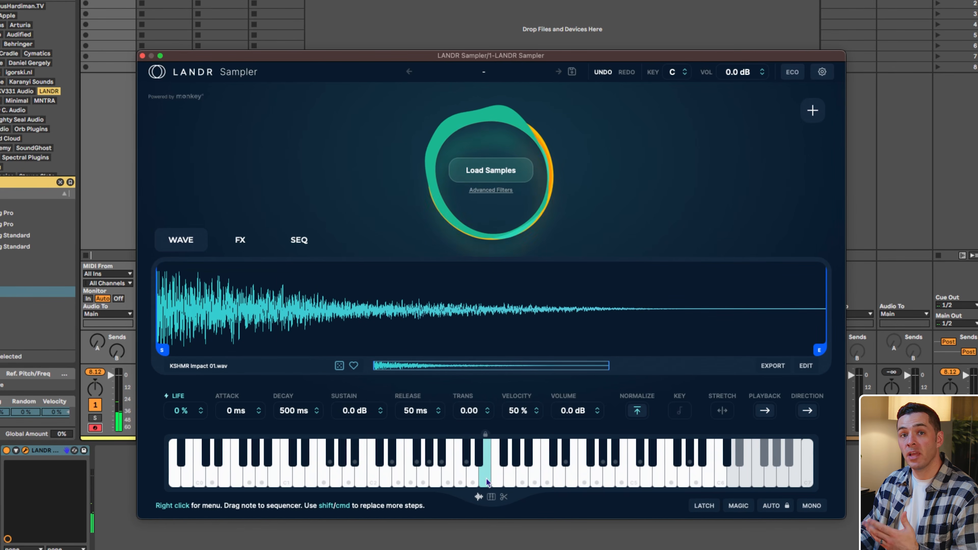
{"action": "left_click", "coordinate": [765, 411]}
{"action": "left_click", "coordinate": [766, 410]}
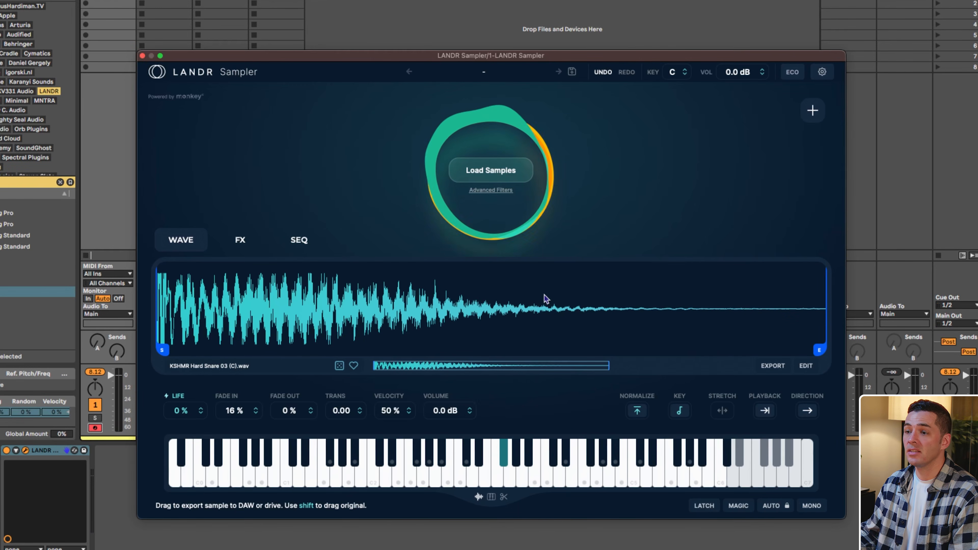
Move the end marker of KSHMR Hard Snare 03 to about a quarter of the waveform's length.
{"action": "left_click_drag", "start_coordinate": [818, 348], "coordinate": [334, 348]}
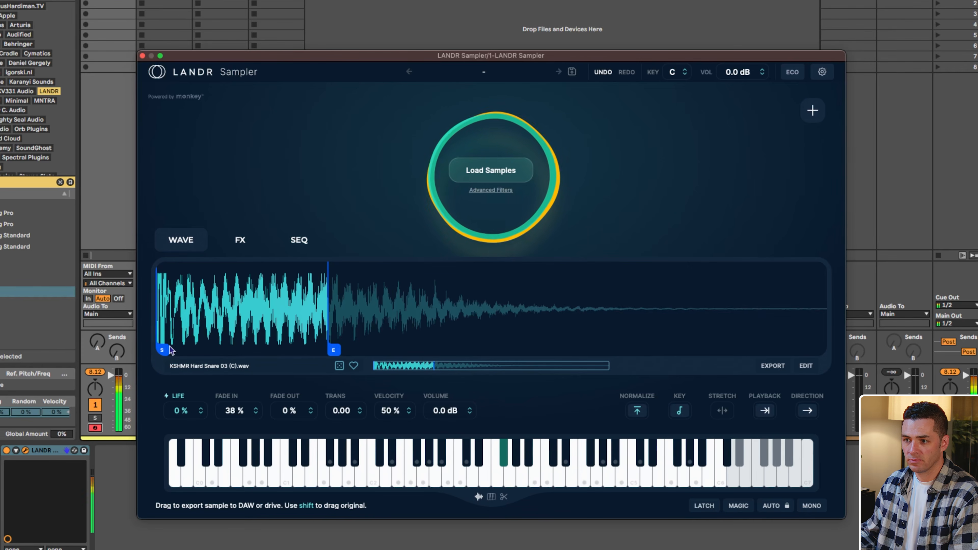
Switch KSHMR Hard Snare 03 to normal playback, move its end marker to about 40% of the waveform, and adjust its attack.
{"action": "left_click_drag", "start_coordinate": [334, 348], "coordinate": [193, 348]}
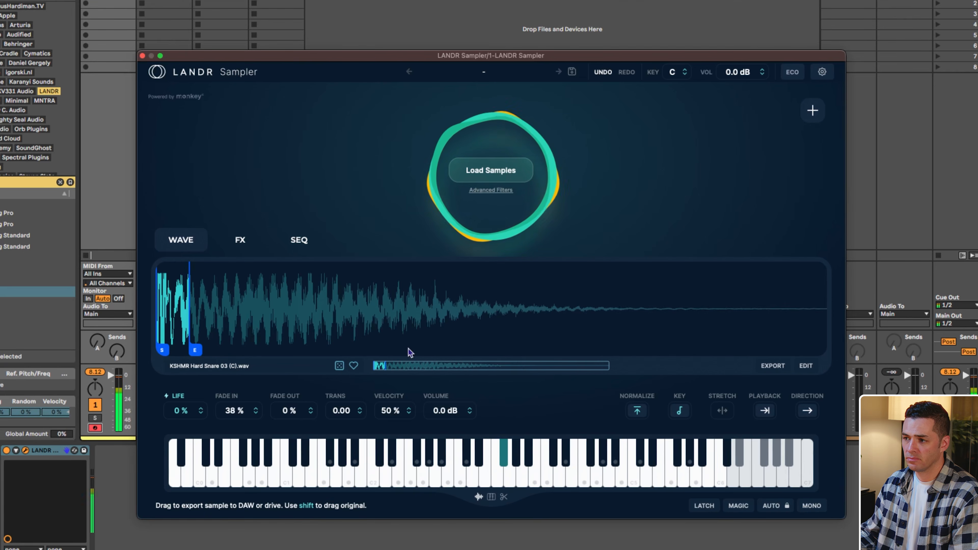
{"action": "left_click", "coordinate": [765, 411]}
{"action": "left_click", "coordinate": [765, 412]}
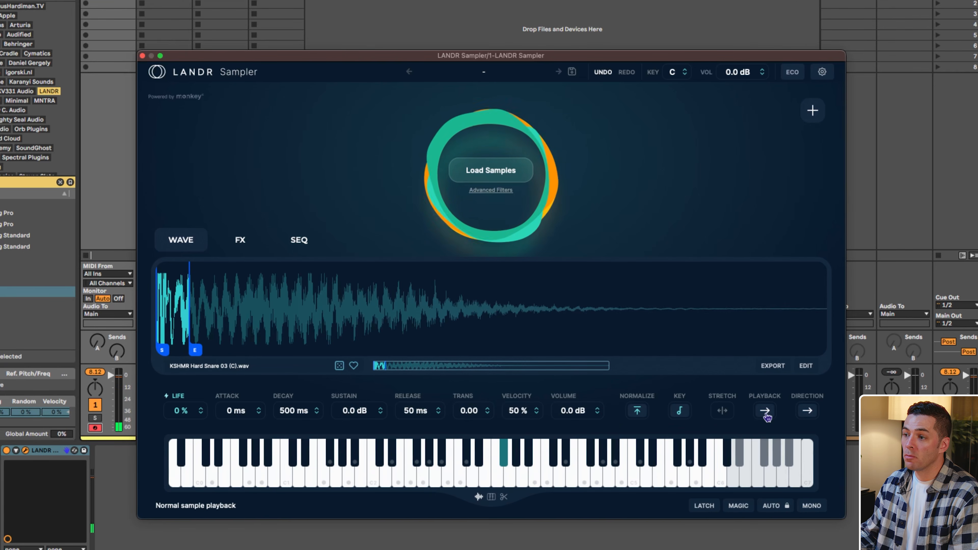
{"action": "left_click_drag", "start_coordinate": [196, 349], "coordinate": [421, 349]}
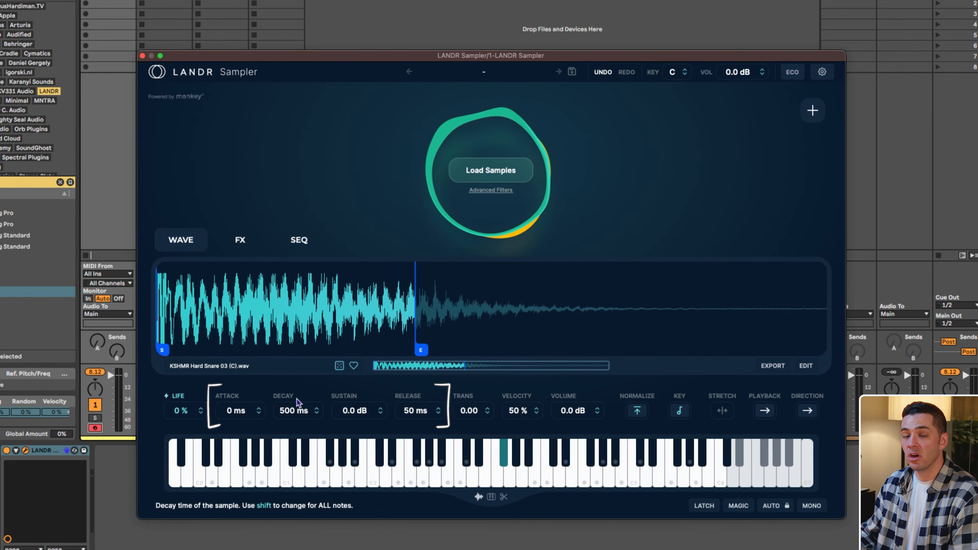
{"action": "left_click_drag", "start_coordinate": [236, 411], "coordinate": [246, 305]}
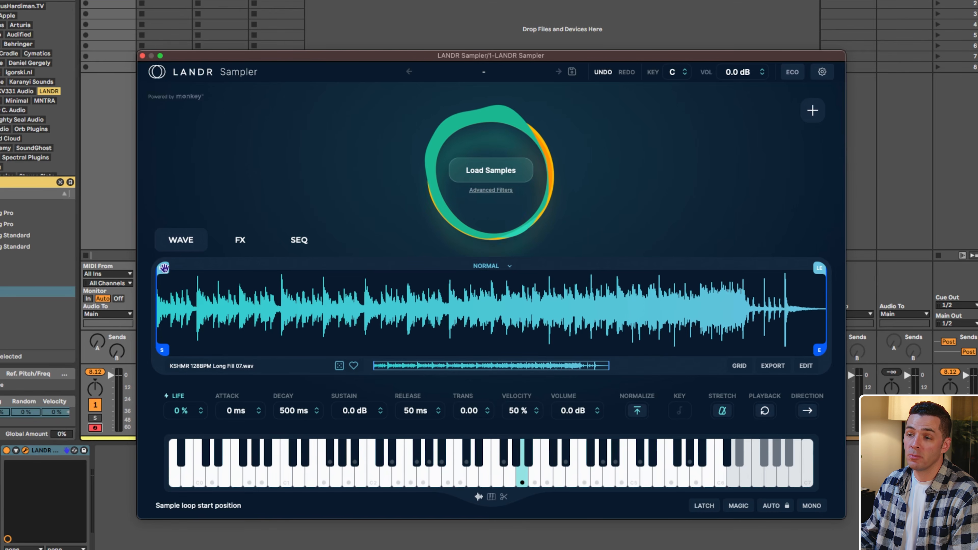
Set the loop of KSHMR 128BPM Long Fill 07 from about 6% to 19% of the waveform, fine-tuning both markers onto the transients.
{"action": "left_click_drag", "start_coordinate": [164, 268], "coordinate": [202, 267]}
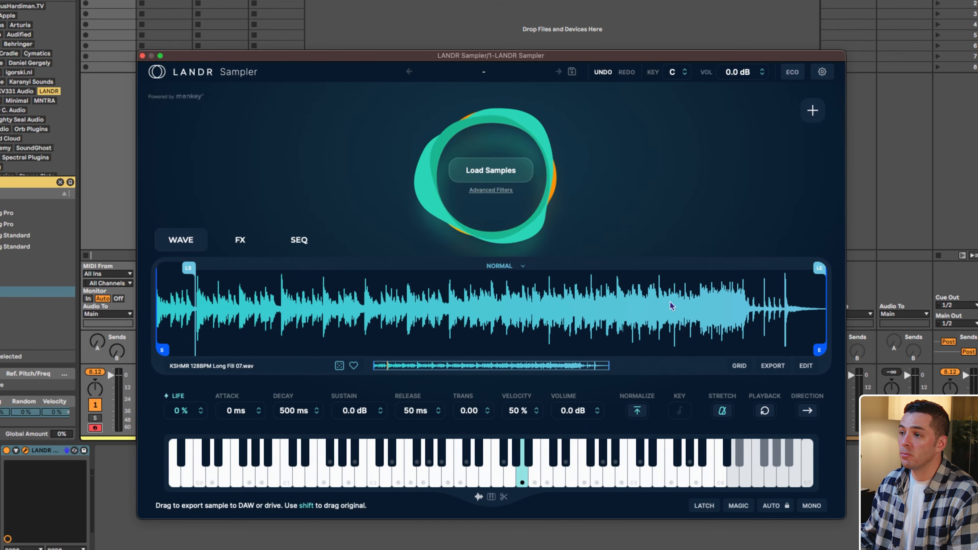
{"action": "left_click_drag", "start_coordinate": [820, 268], "coordinate": [275, 256]}
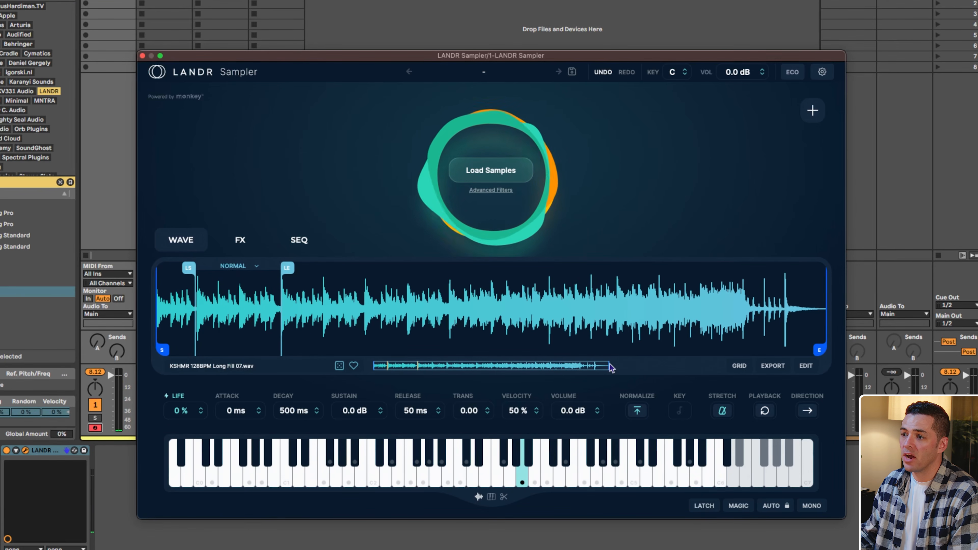
{"action": "scroll", "coordinate": [379, 330], "scroll_direction": "up", "scroll_amount": 5}
{"action": "scroll", "coordinate": [379, 330], "scroll_direction": "up", "scroll_amount": 5}
{"action": "left_click_drag", "start_coordinate": [189, 266], "coordinate": [200, 265]}
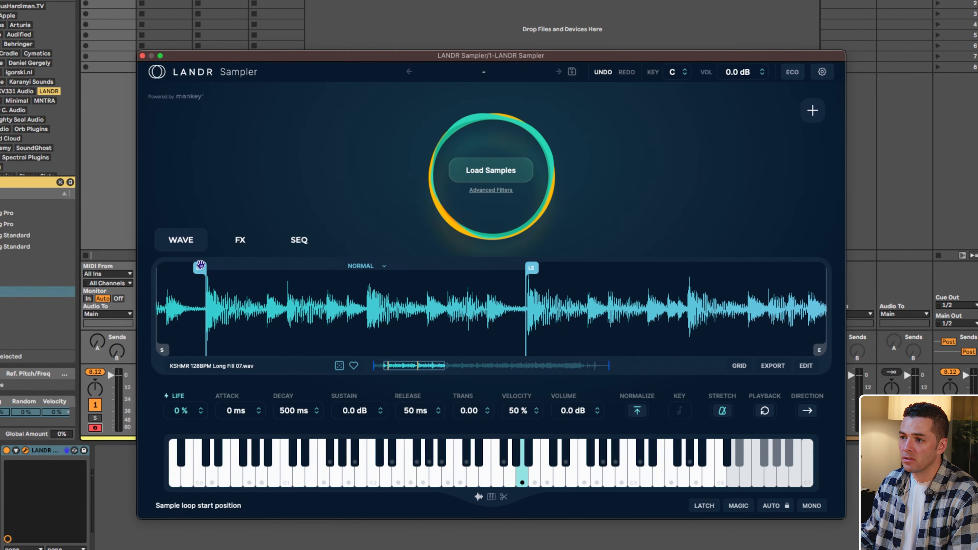
{"action": "left_click_drag", "start_coordinate": [529, 268], "coordinate": [531, 267]}
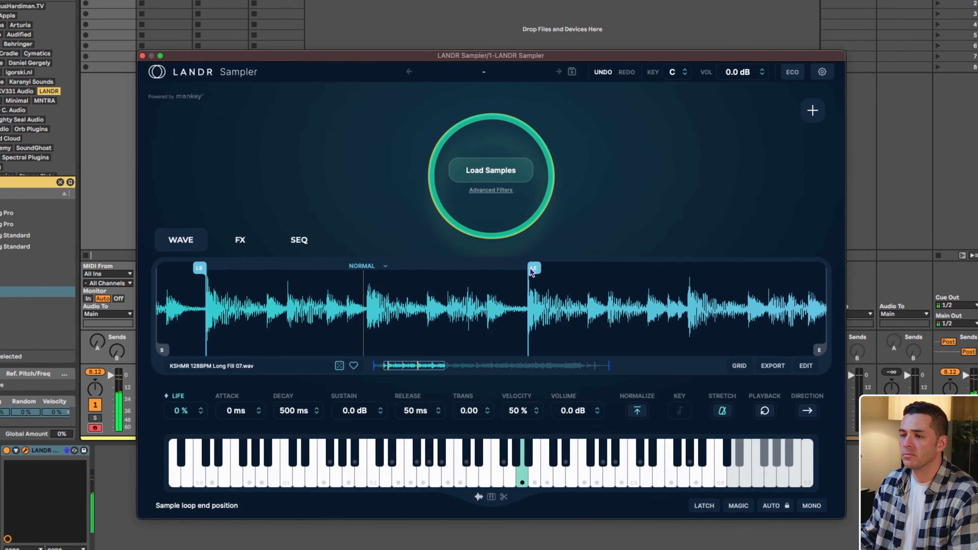
Try loop lengths of 2 bars and 4 bars on the Long Fill sample, and settle on 1 bar.
{"action": "left_click", "coordinate": [373, 270]}
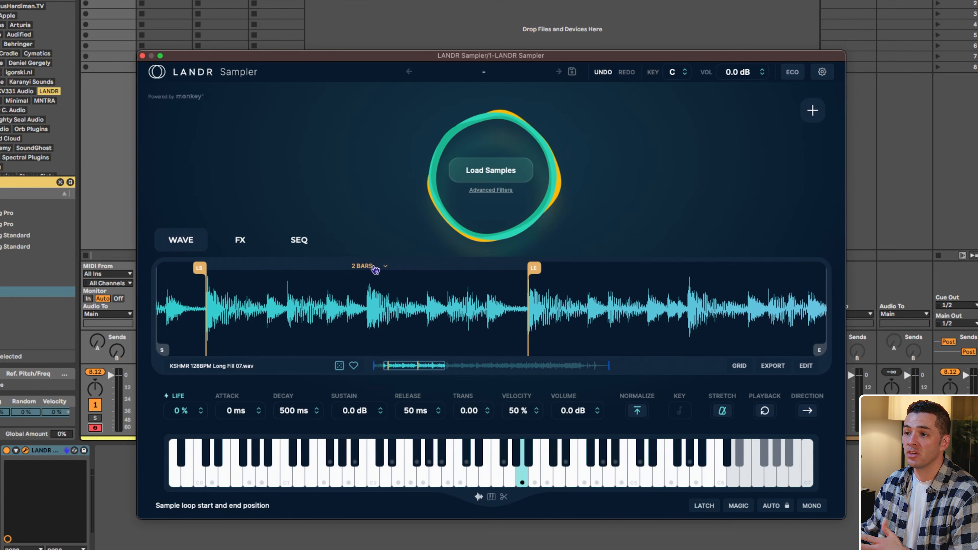
{"action": "left_click", "coordinate": [384, 267]}
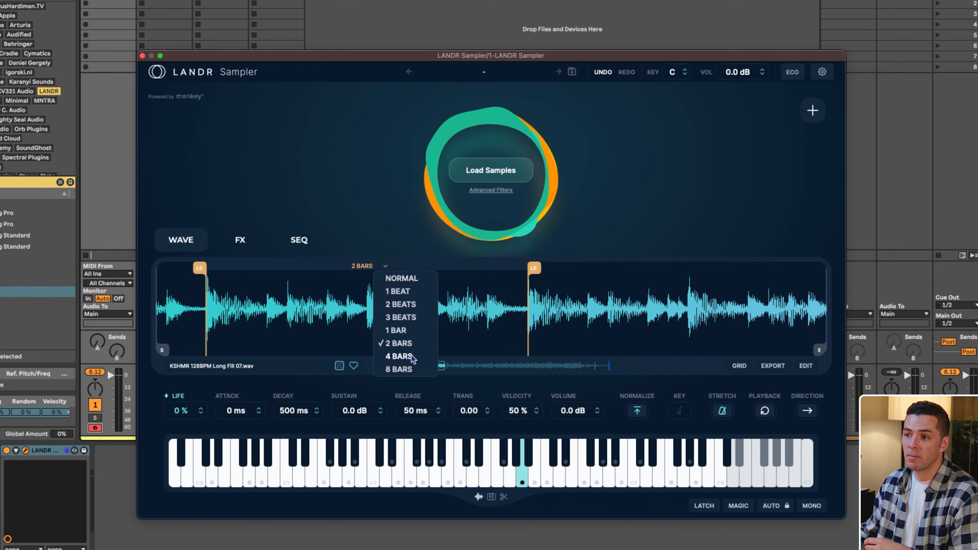
{"action": "left_click", "coordinate": [399, 356]}
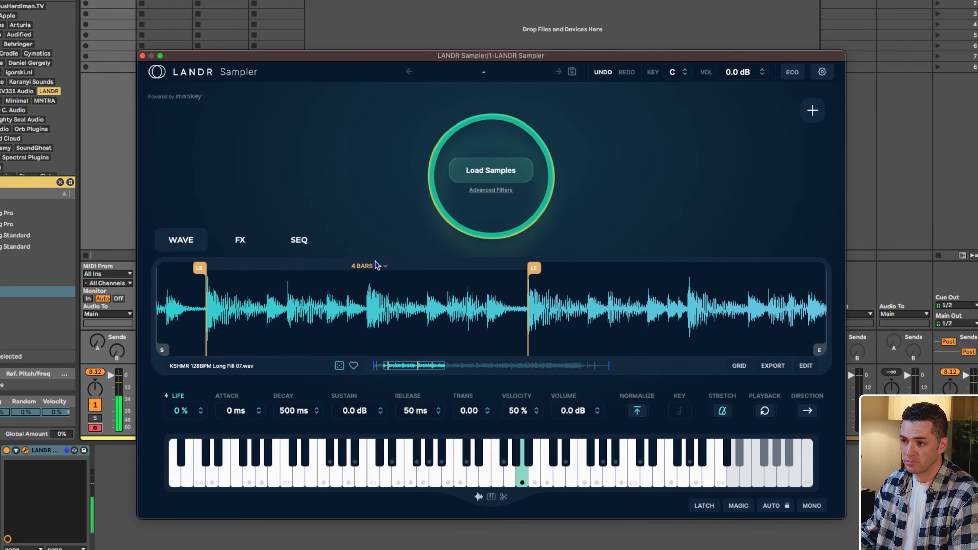
{"action": "left_click", "coordinate": [375, 270]}
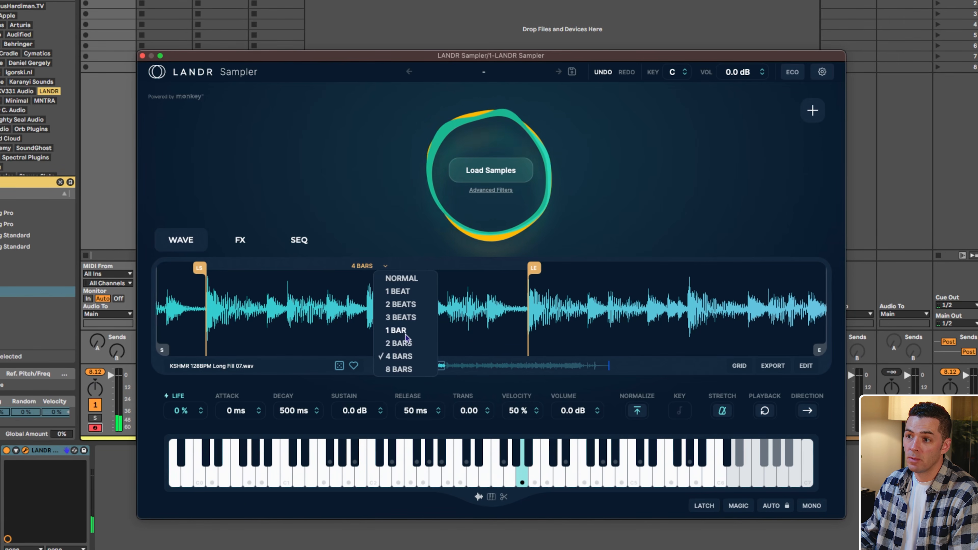
{"action": "left_click", "coordinate": [406, 332]}
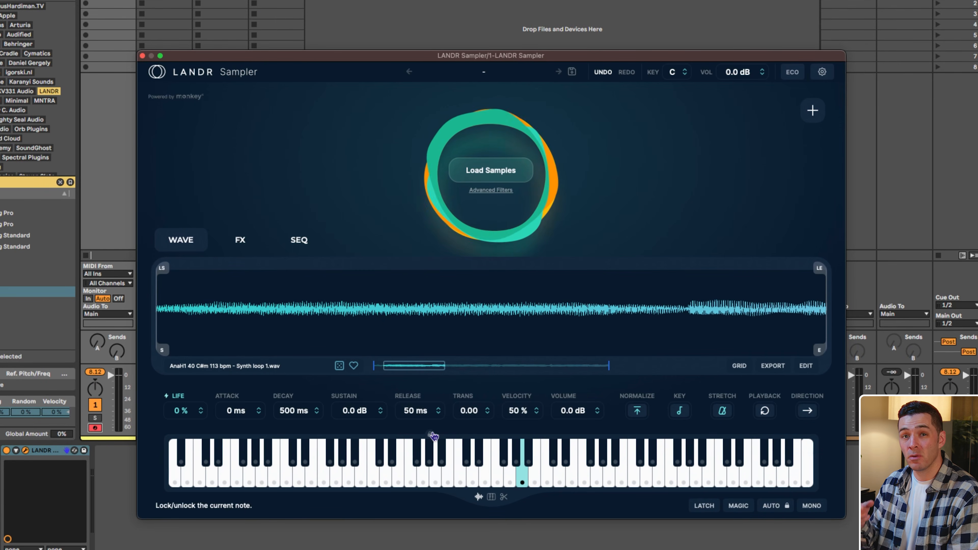
Enable Magic mode, set the Life of LSMVL3_Vocal_Loop_20 to 68%, and audition it against the neighbouring vocal loop.
{"action": "left_click", "coordinate": [738, 506]}
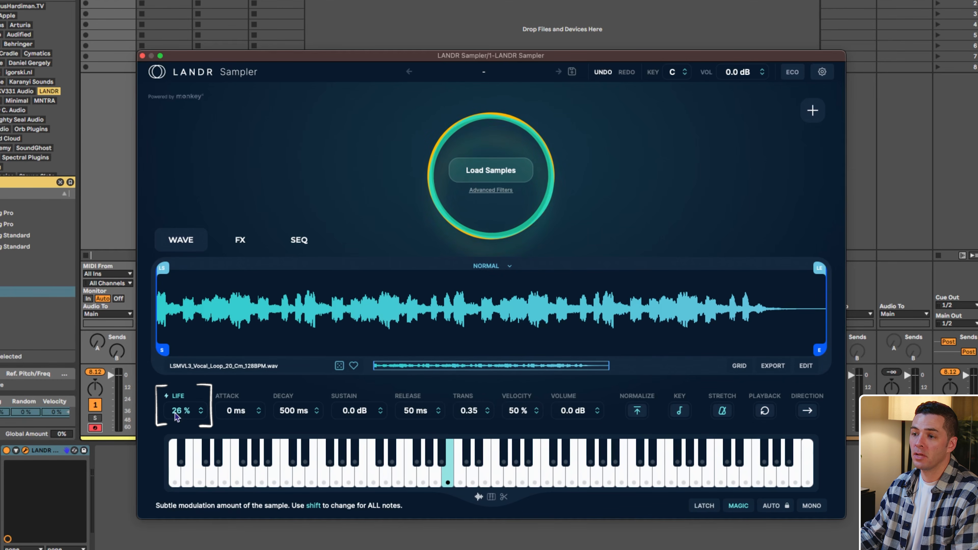
{"action": "mouse_move", "coordinate": [181, 415]}
{"action": "left_mouse_down"}
{"action": "mouse_move", "coordinate": [179, 394]}
{"action": "mouse_move", "coordinate": [179, 421]}
{"action": "left_mouse_up"}
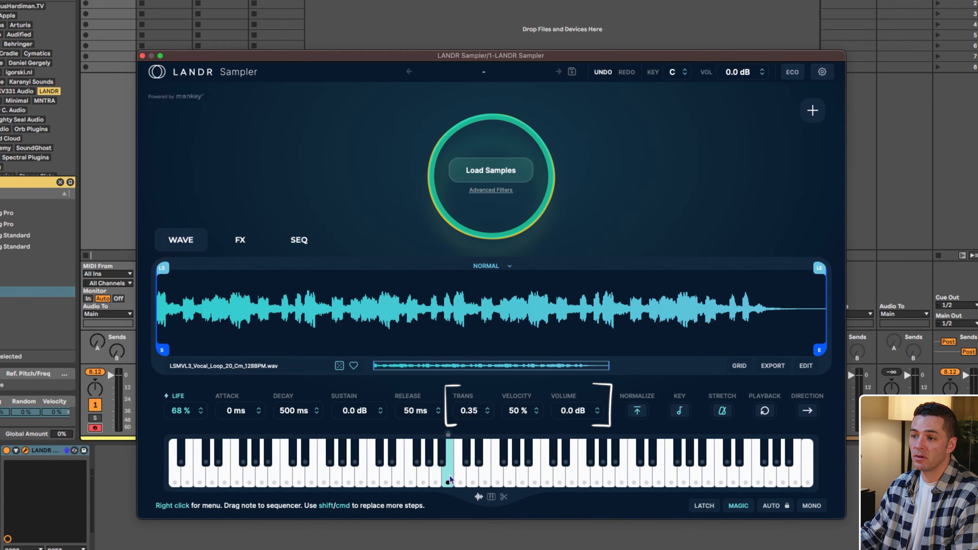
{"action": "left_click", "coordinate": [462, 479]}
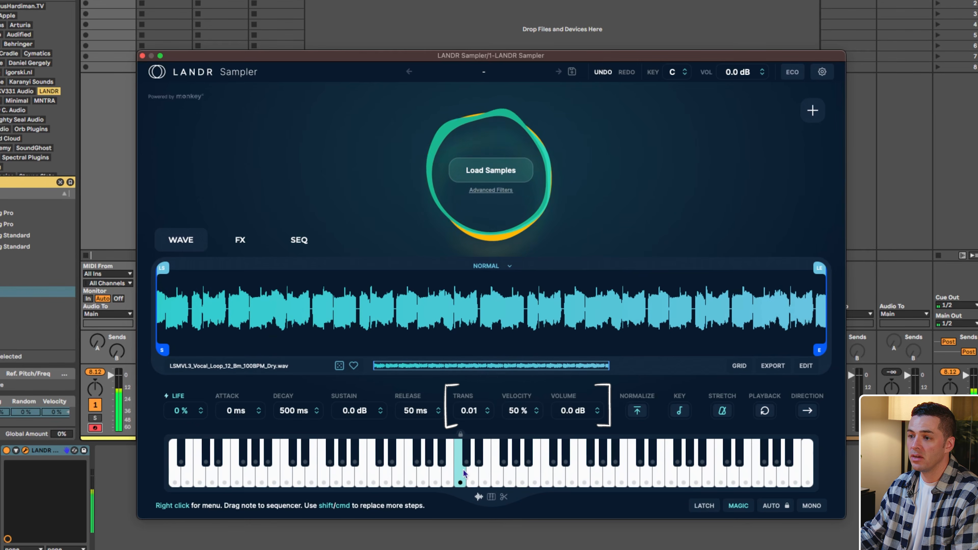
{"action": "left_click", "coordinate": [449, 477]}
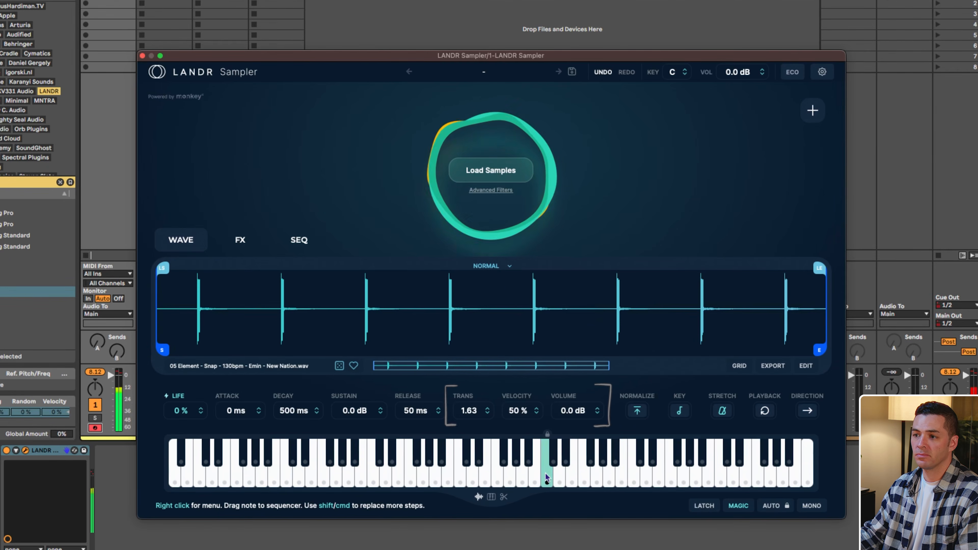
Select the hat_loop_kids_91-120 sample and filter for favourite loops in the advanced filters, closing them without loading.
{"action": "left_click", "coordinate": [425, 482]}
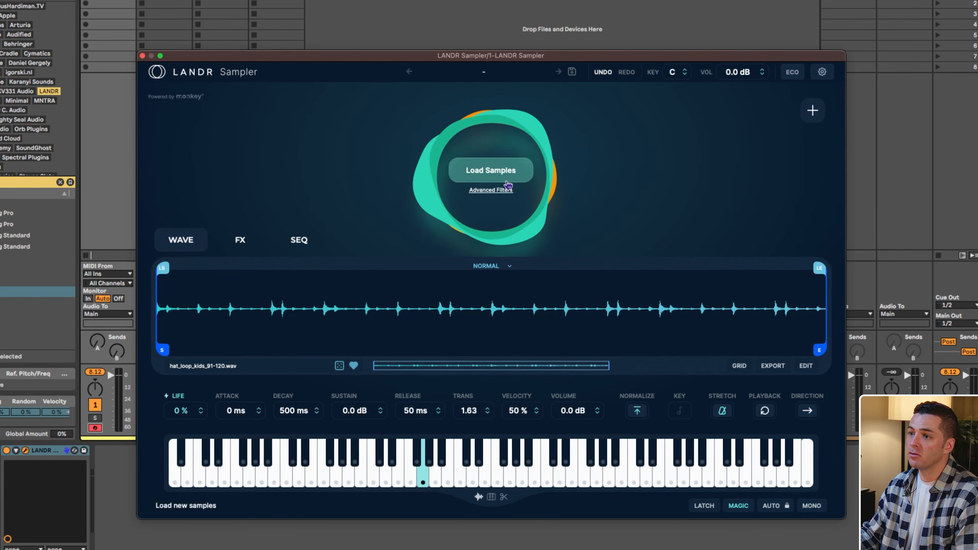
{"action": "left_click", "coordinate": [491, 190]}
{"action": "left_click", "coordinate": [258, 350]}
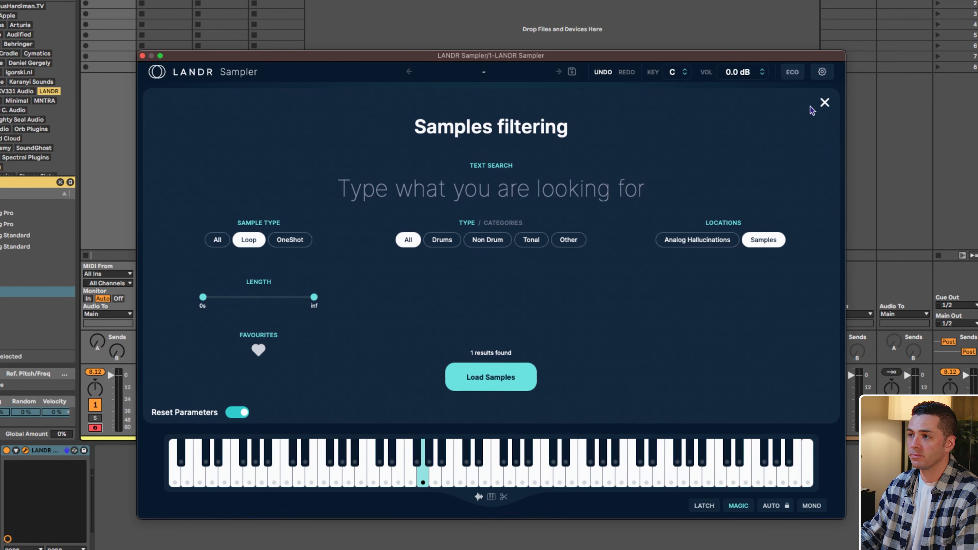
{"action": "left_click", "coordinate": [824, 103]}
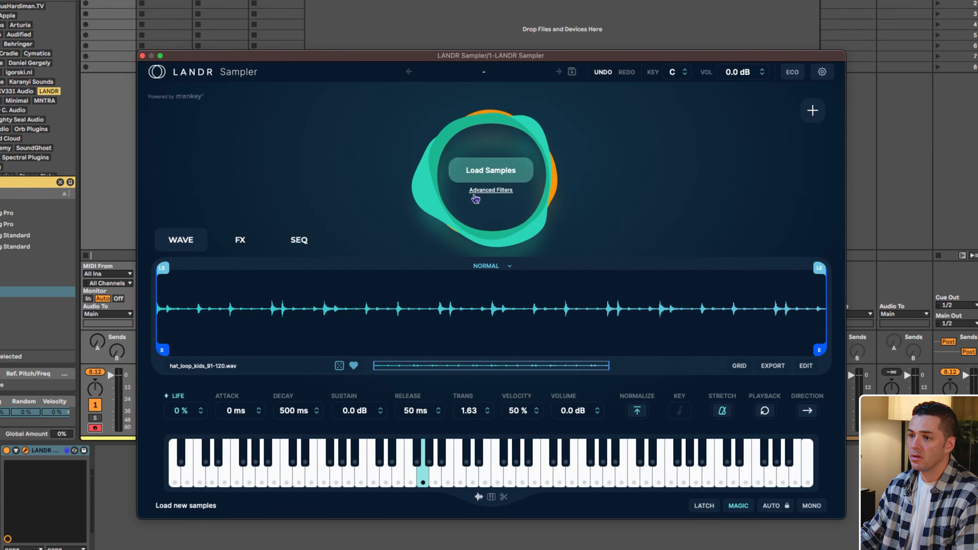
Replace the hat loop with similar sounds four times, and load a completely new sample onto the same key.
{"action": "left_click", "coordinate": [339, 366]}
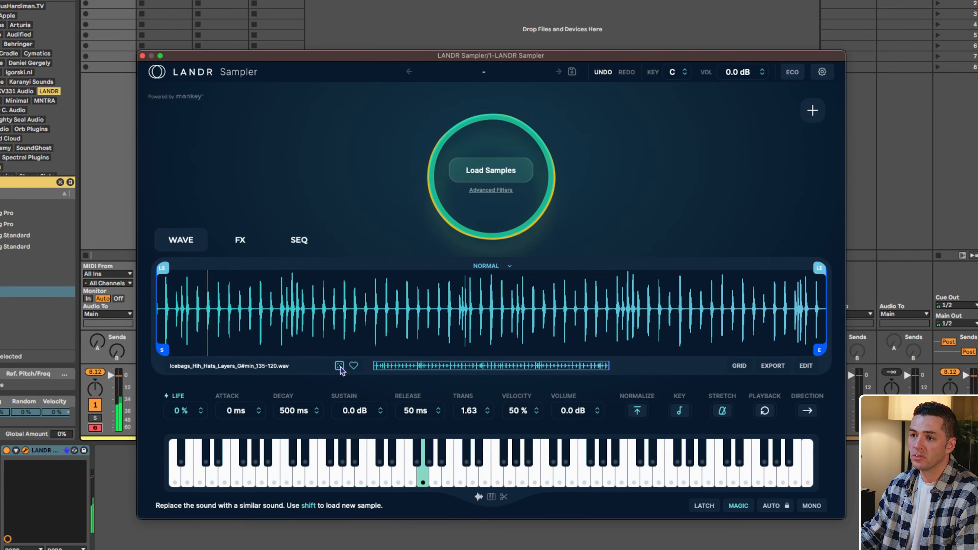
{"action": "left_click", "coordinate": [340, 367]}
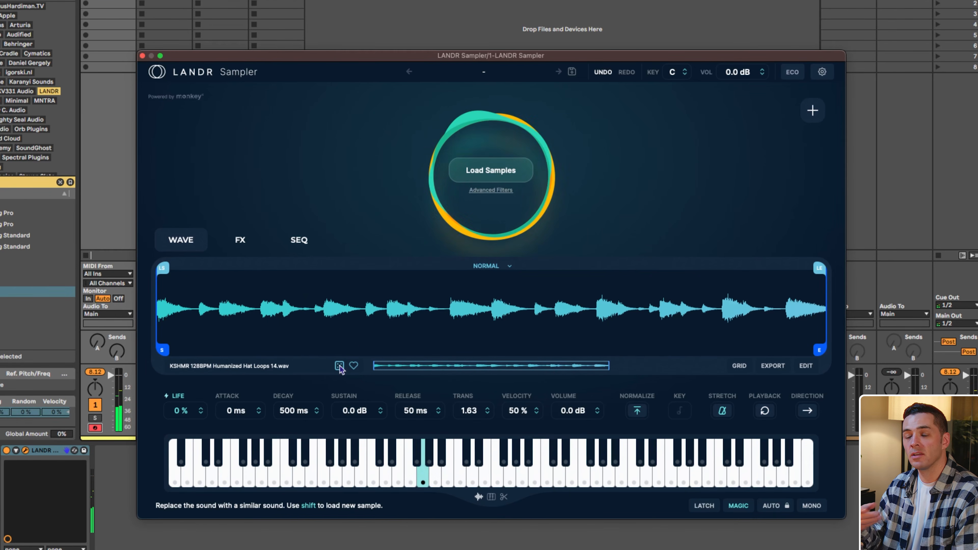
{"action": "left_click", "coordinate": [340, 367]}
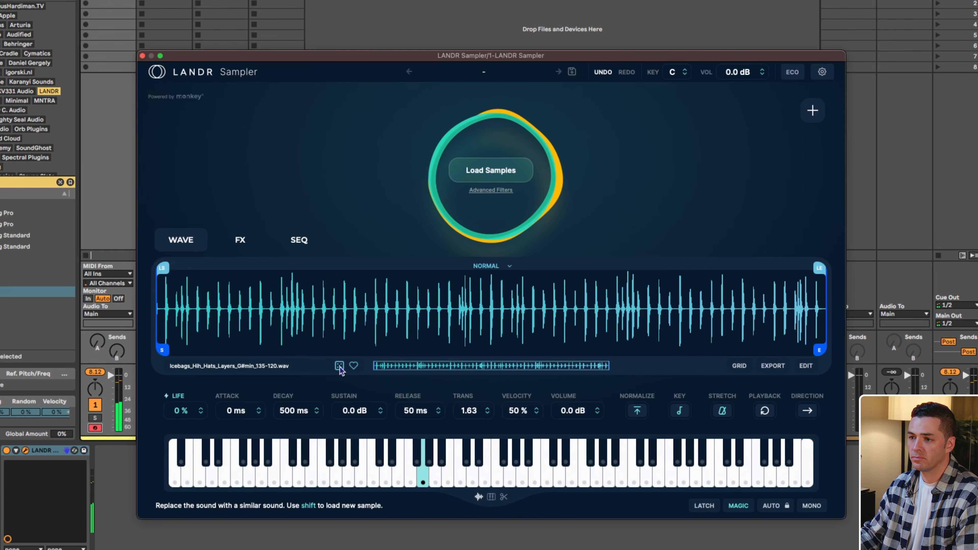
{"action": "left_click", "coordinate": [339, 366]}
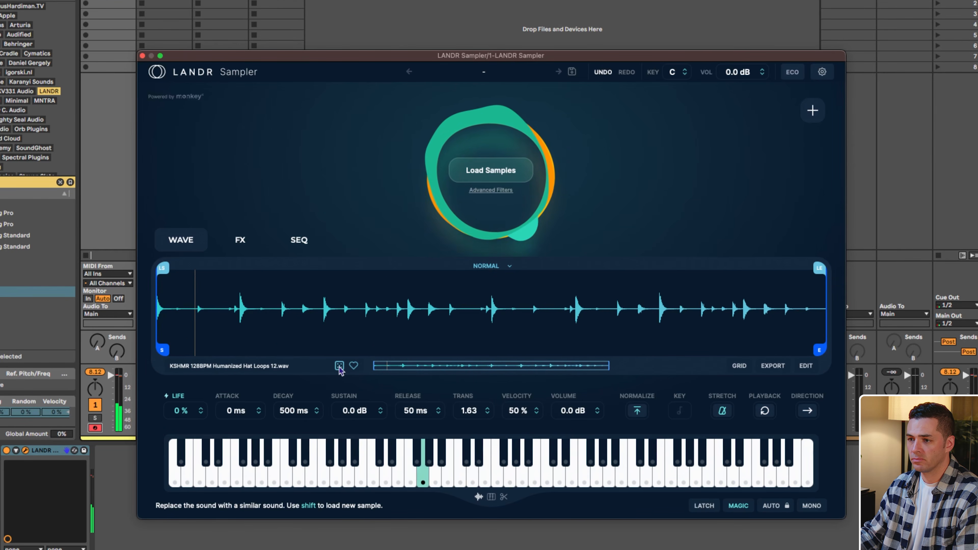
{"action": "left_click", "coordinate": [340, 366], "text": "shift"}
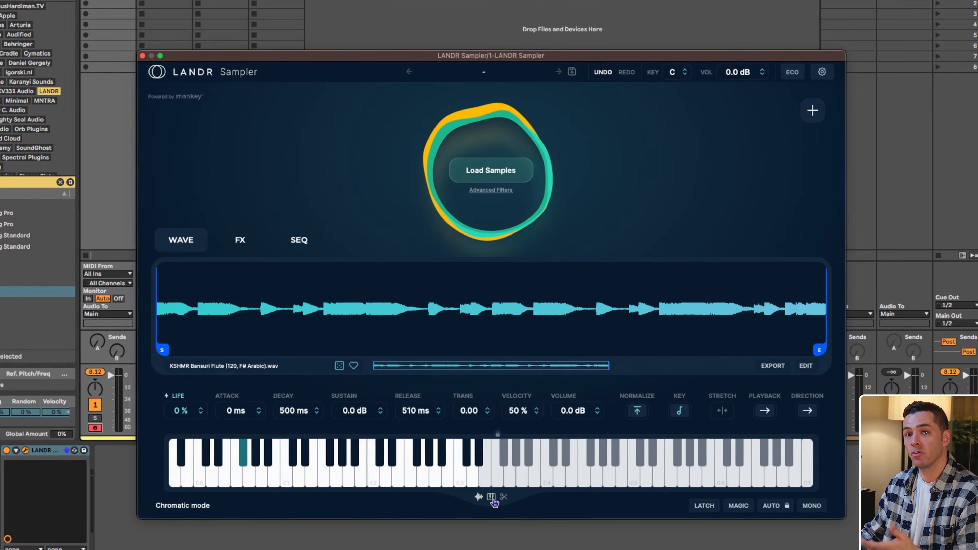
Audition the KSHMR Sub Drop 04 and Bird in the Am keys, and select the KSHMR Bansuri Flute sample.
{"action": "left_click", "coordinate": [271, 471]}
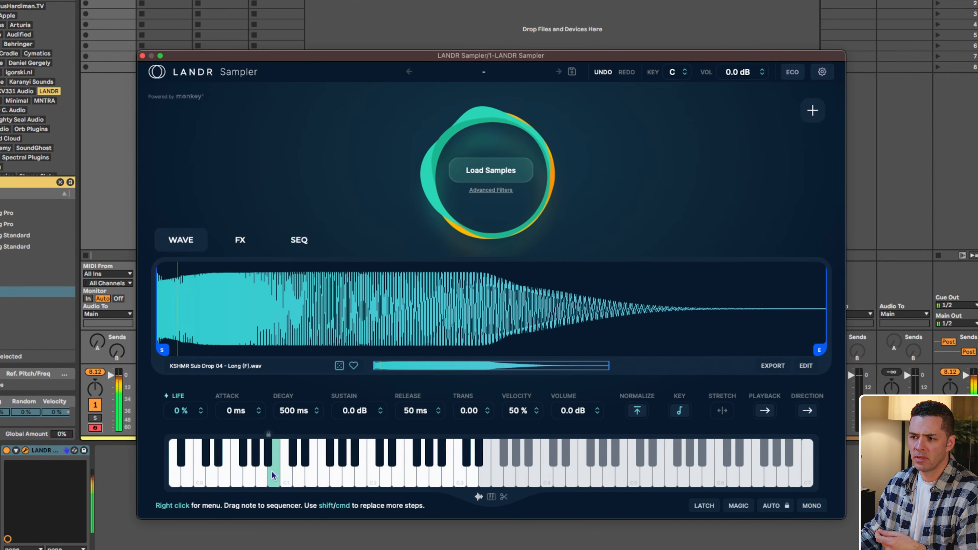
{"action": "left_click", "coordinate": [251, 475]}
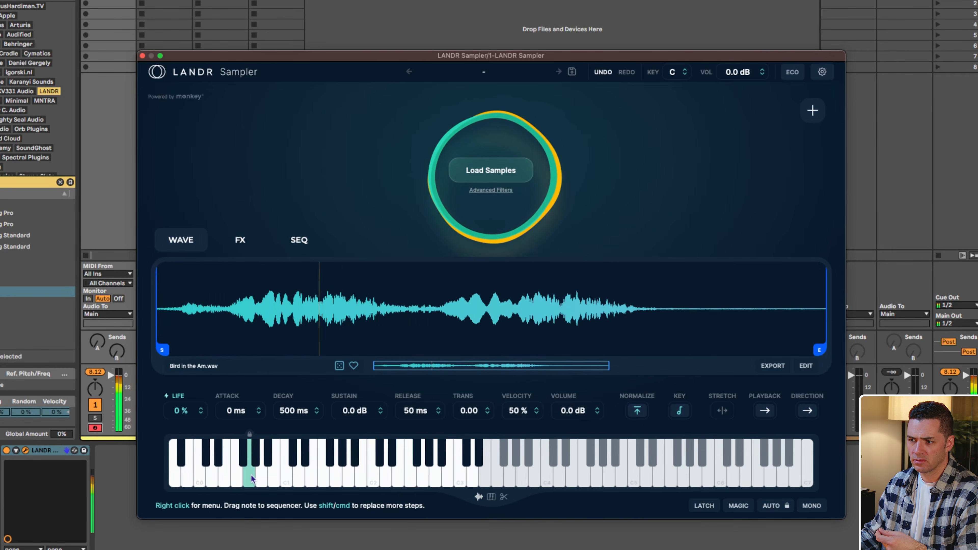
{"action": "left_click", "coordinate": [244, 460]}
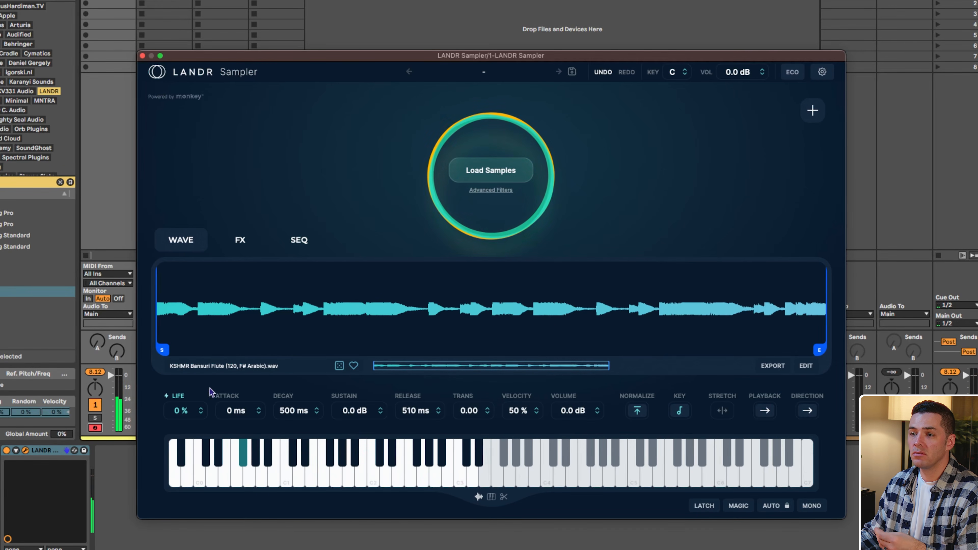
Trim KSHMR Bansuri Flute to a very short section about 7% into the waveform, and play it in Chromatic mode.
{"action": "left_click_drag", "start_coordinate": [161, 347], "coordinate": [199, 349]}
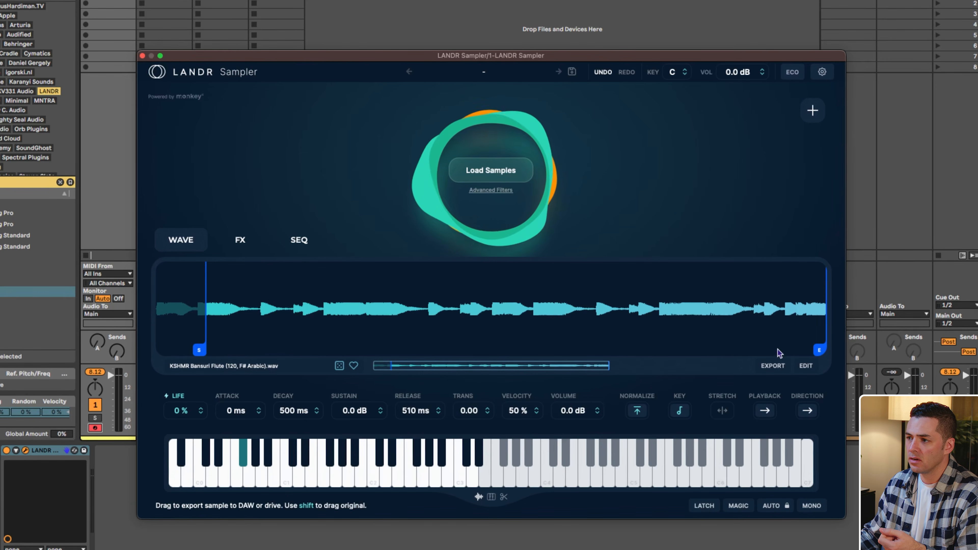
{"action": "left_click_drag", "start_coordinate": [820, 349], "coordinate": [210, 341]}
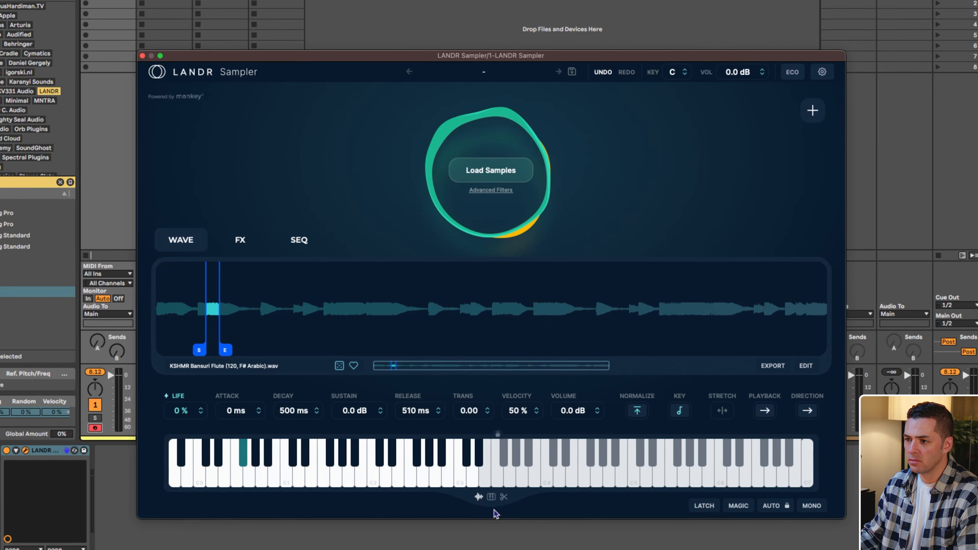
{"action": "left_click", "coordinate": [491, 497]}
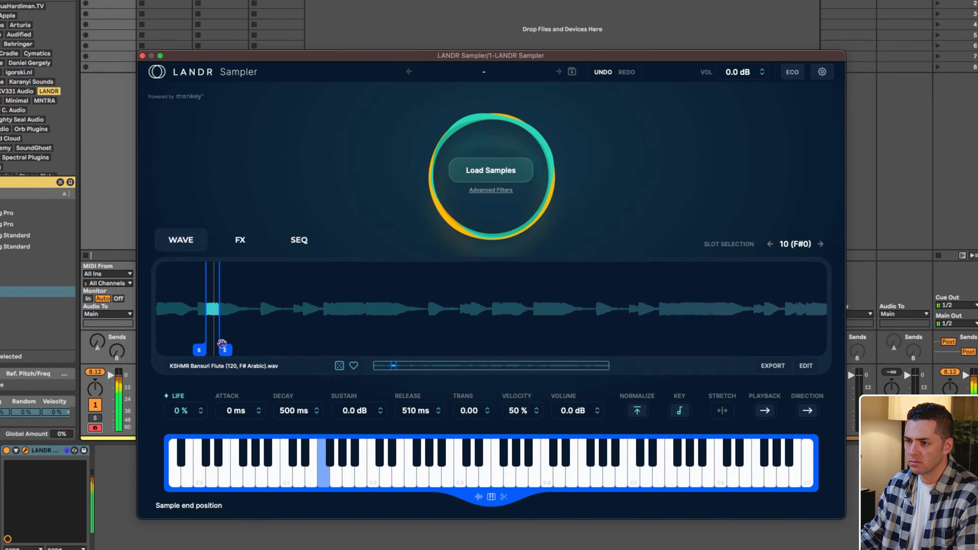
{"action": "left_click_drag", "start_coordinate": [225, 349], "coordinate": [215, 349]}
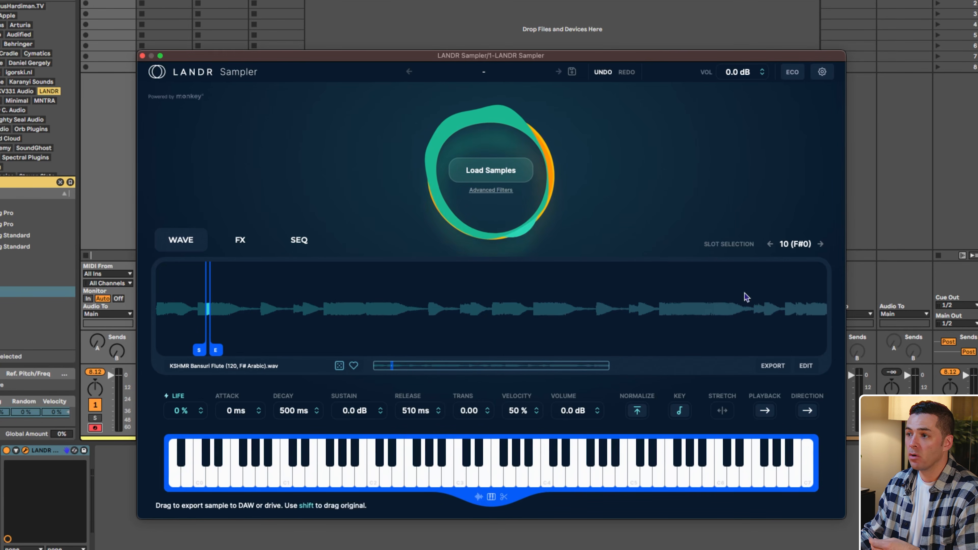
Browse forward through the chromatic sample slots, passing KSHMR Synth Shot 16 in slot 13 (A1).
{"action": "left_click", "coordinate": [822, 245]}
{"action": "left_click", "coordinate": [822, 245]}
{"action": "left_click", "coordinate": [822, 245]}
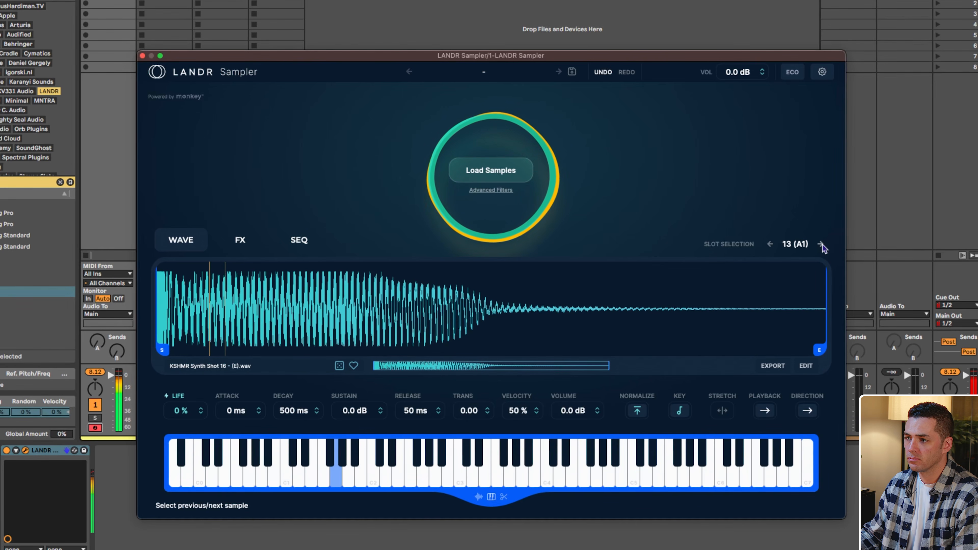
{"action": "left_click", "coordinate": [822, 244]}
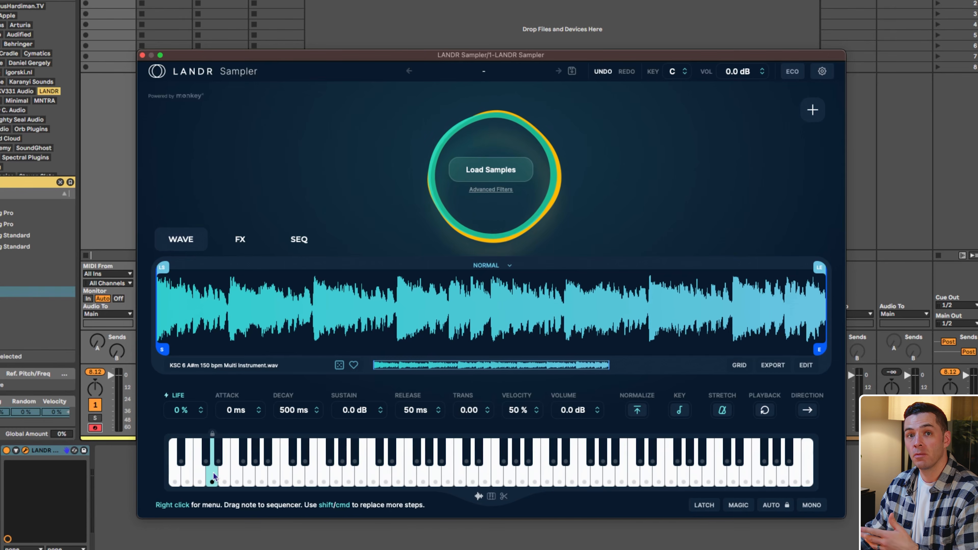
Switch the KSC 6 A#m 150 bpm Multi Instrument sample to Slice mode.
{"action": "left_click", "coordinate": [504, 497]}
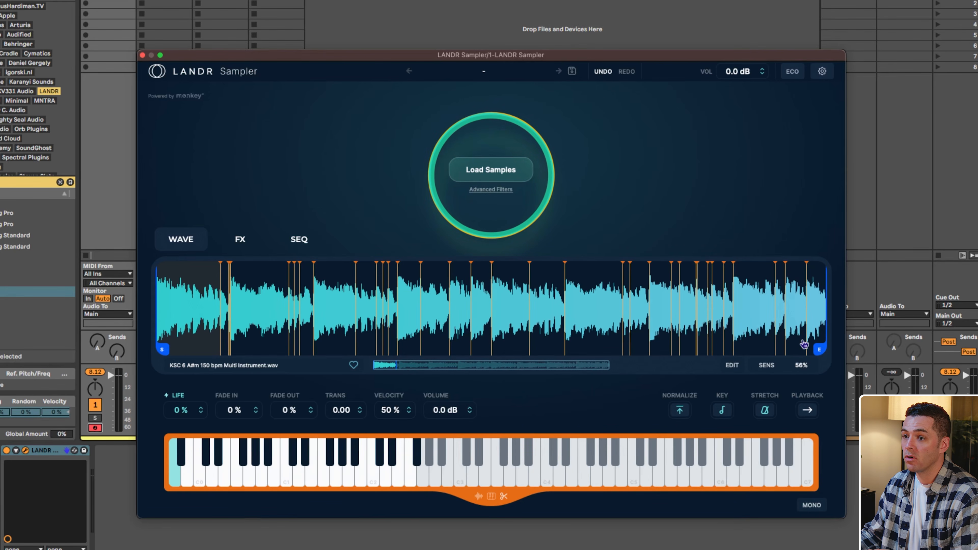
Lower the slice sensitivity to 49%, and slice the sample by division with a 1 Bar length.
{"action": "left_click_drag", "start_coordinate": [802, 373], "coordinate": [802, 374]}
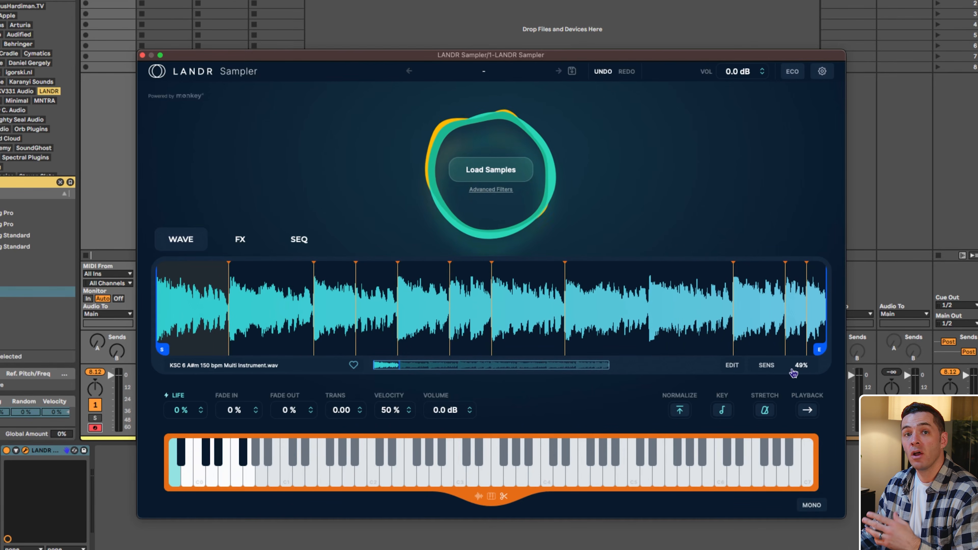
{"action": "left_click", "coordinate": [773, 372]}
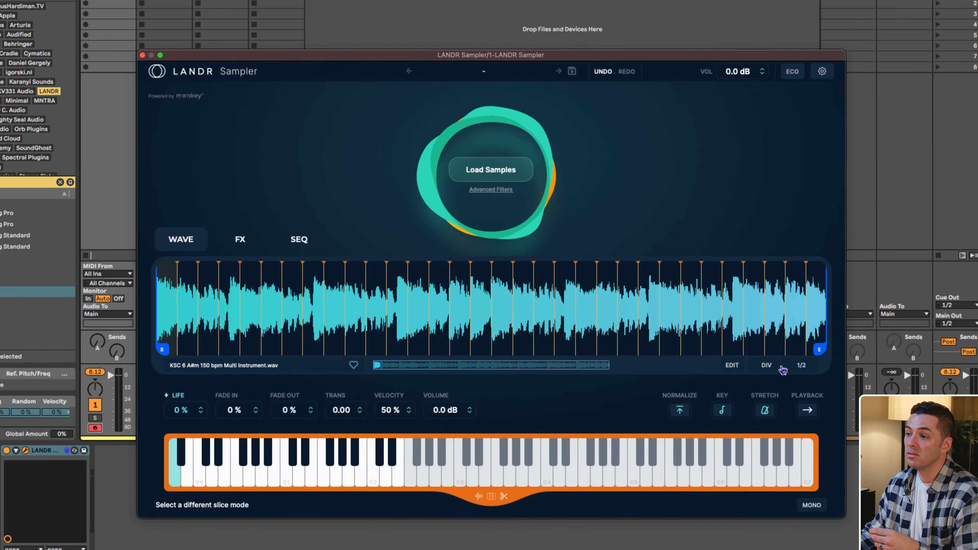
{"action": "left_click", "coordinate": [802, 366]}
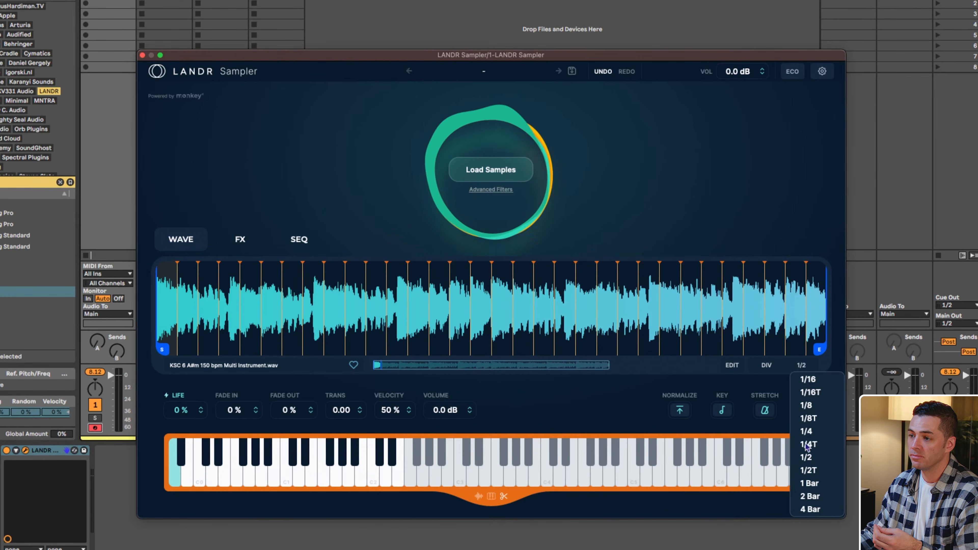
{"action": "left_click", "coordinate": [815, 484]}
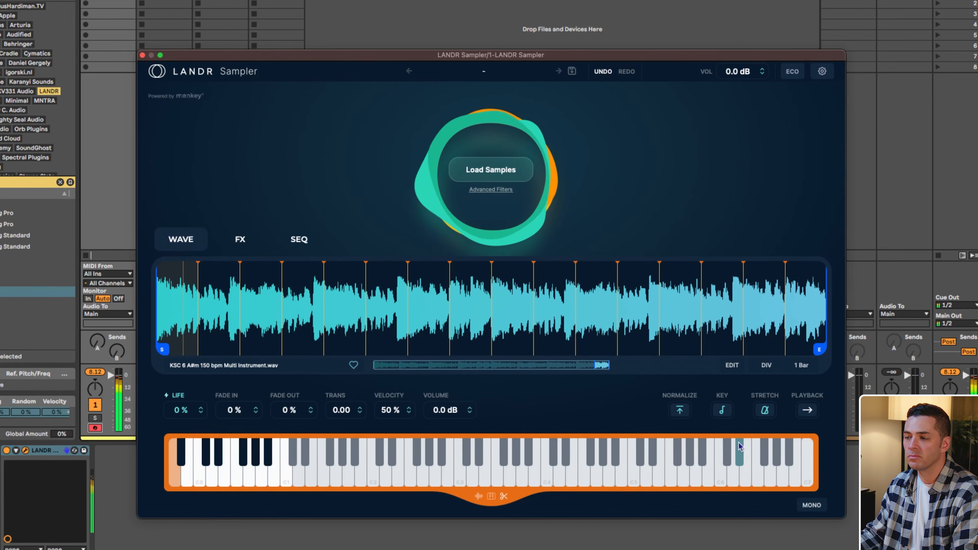
Slice the sample into 7 equal parts, and move its end position back to about a third of the waveform.
{"action": "left_click", "coordinate": [766, 369]}
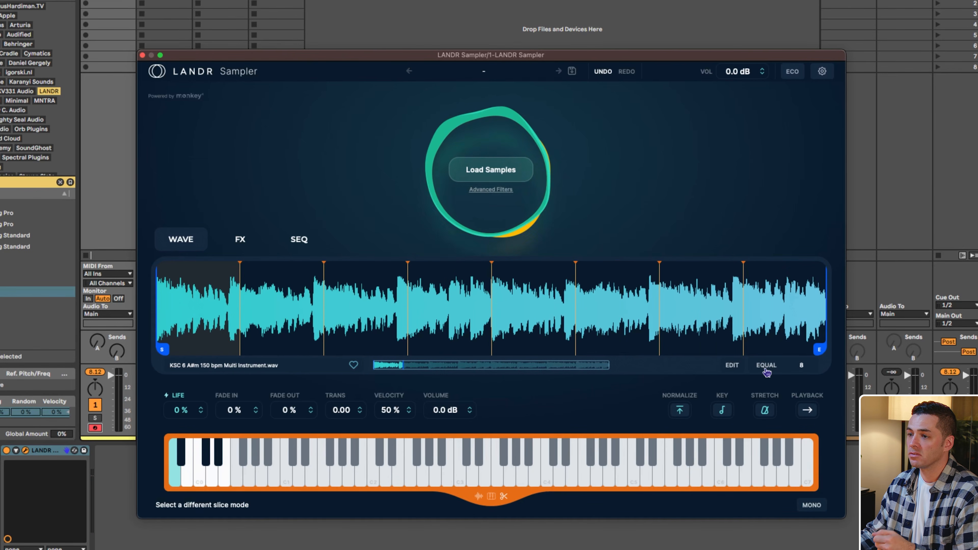
{"action": "left_click", "coordinate": [805, 368]}
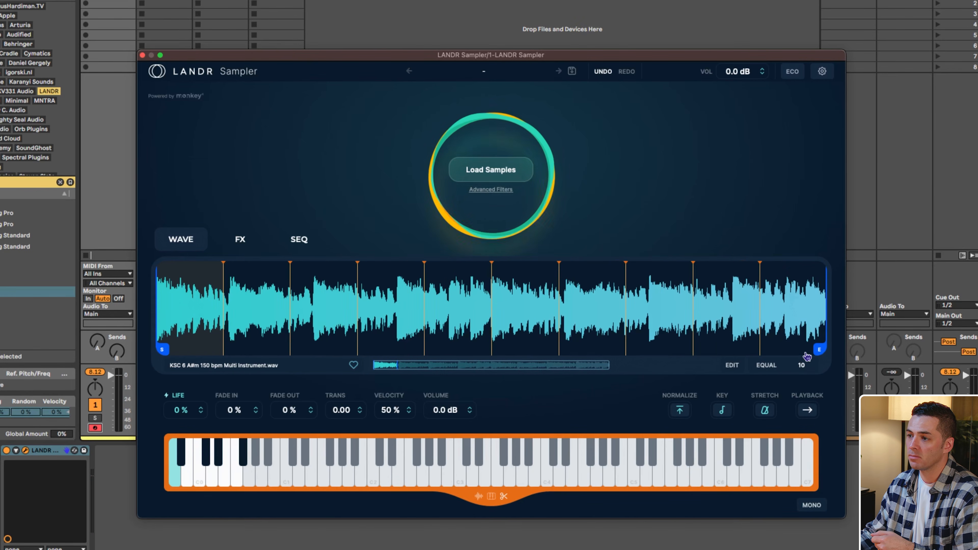
{"action": "scroll", "coordinate": [805, 369], "scroll_direction": "down", "scroll_amount": 2}
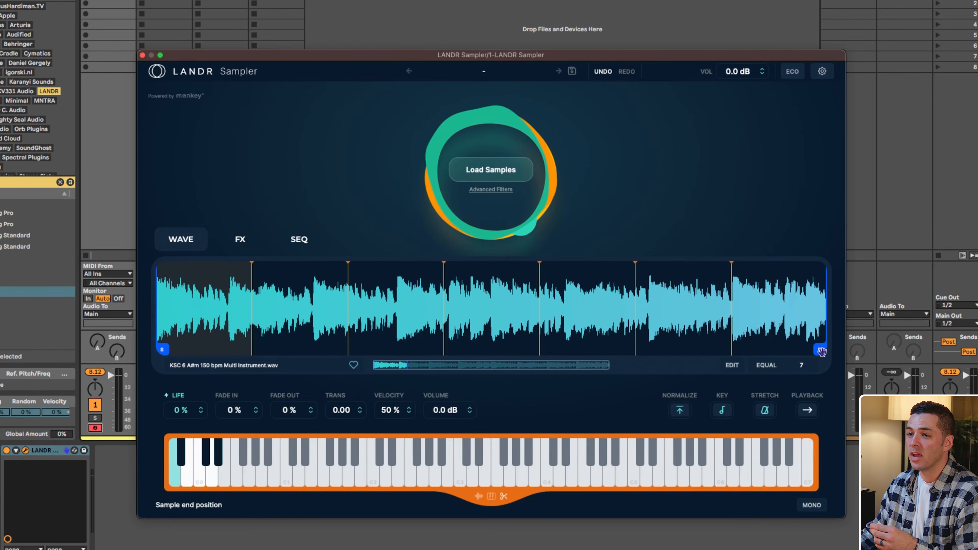
{"action": "left_click_drag", "start_coordinate": [820, 351], "coordinate": [389, 339]}
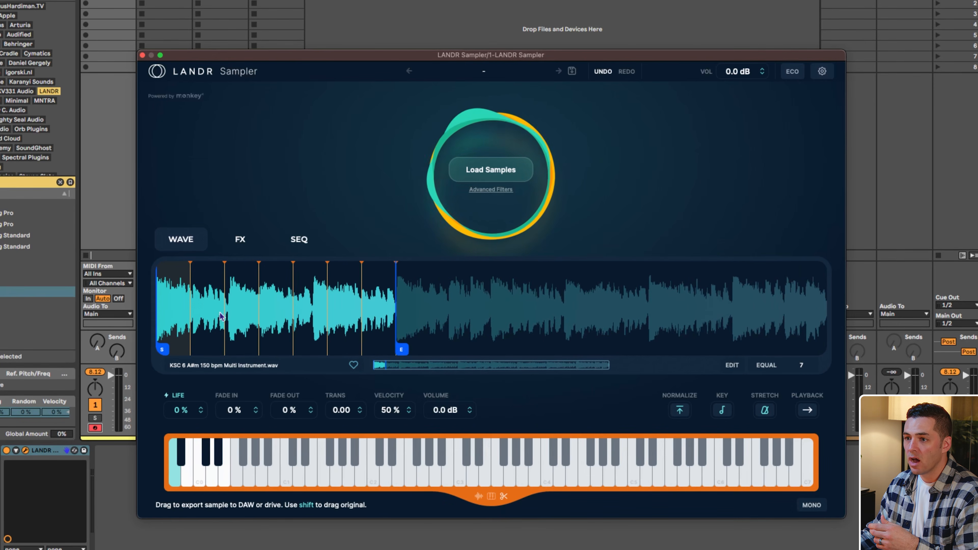
Return to sensitivity-based slicing, and zoom in on the waveform to nudge a slice marker slightly later.
{"action": "left_click", "coordinate": [766, 369]}
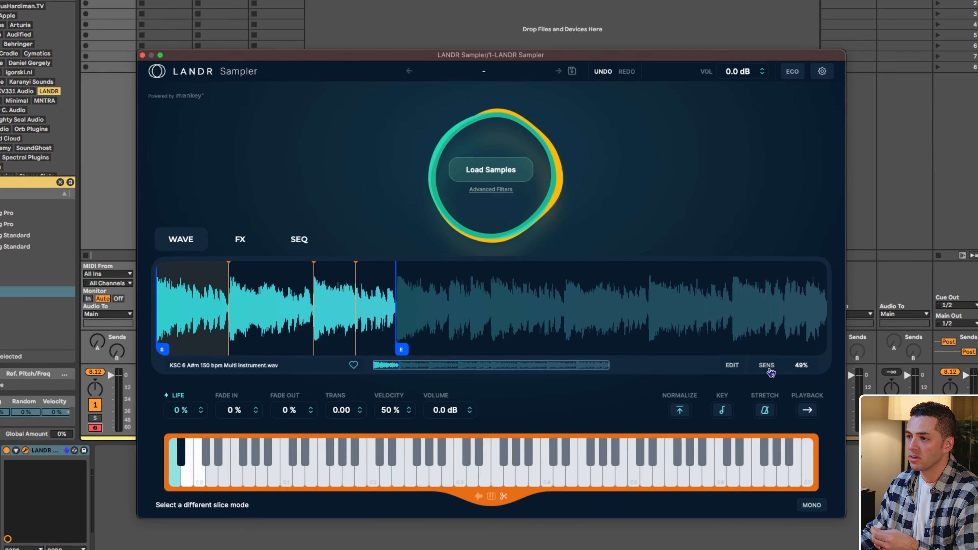
{"action": "left_click", "coordinate": [766, 370]}
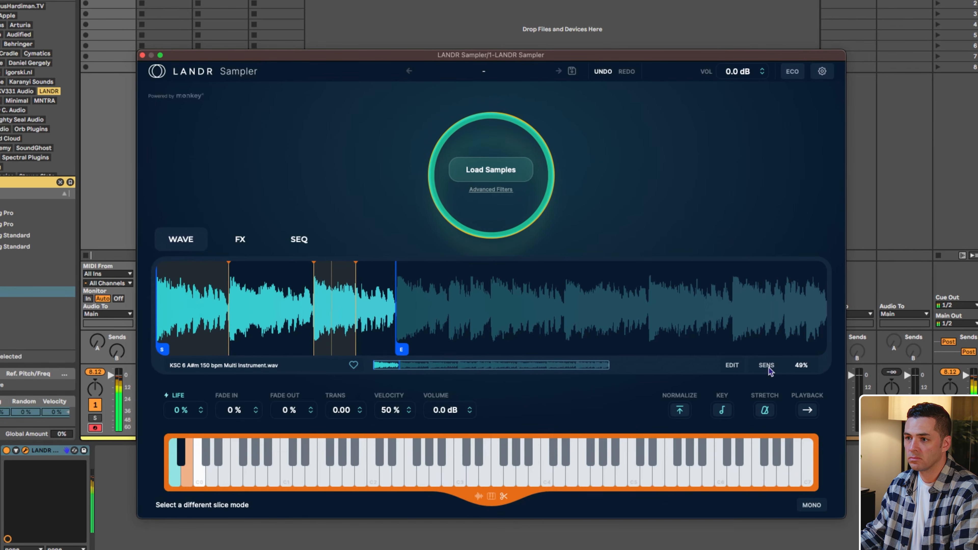
{"action": "left_click", "coordinate": [502, 349]}
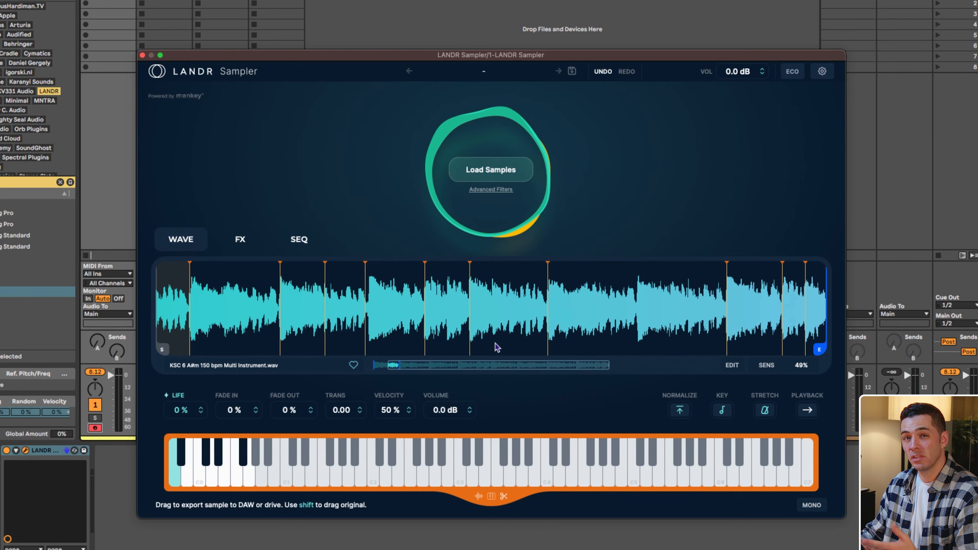
{"action": "left_click_drag", "start_coordinate": [608, 366], "coordinate": [477, 365]}
{"action": "left_click_drag", "start_coordinate": [390, 285], "coordinate": [400, 284]}
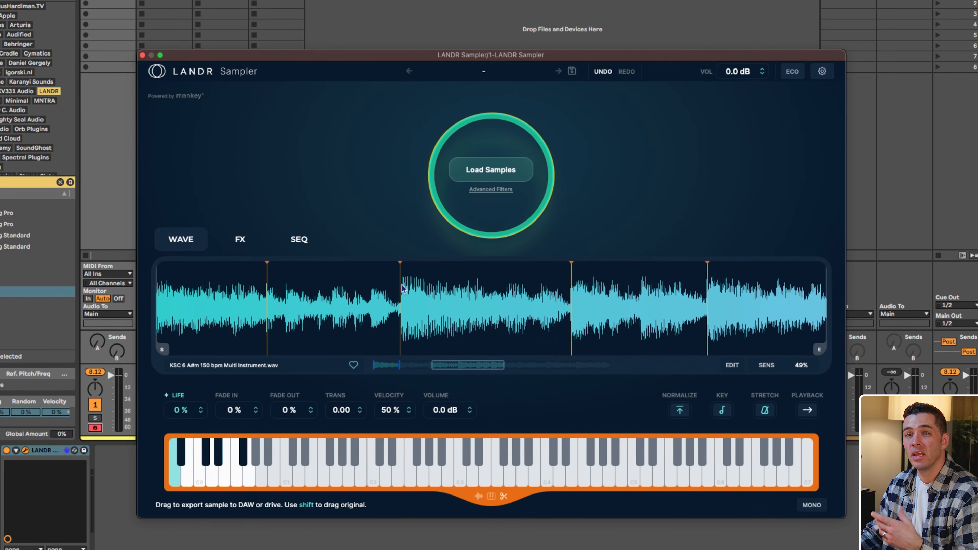
Open the additional settings of the sliced sample and adjust its XFADE amount.
{"action": "left_click", "coordinate": [731, 366]}
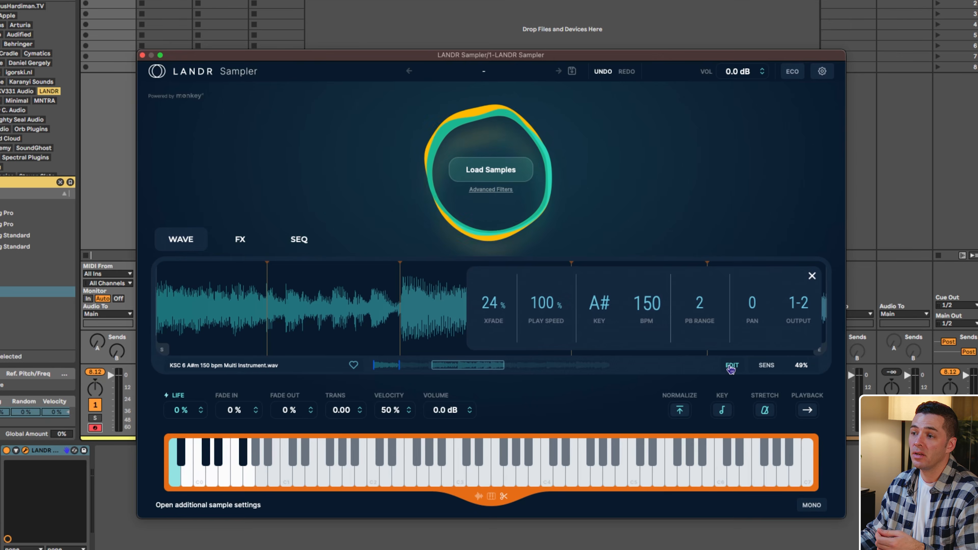
{"action": "left_click_drag", "start_coordinate": [487, 308], "coordinate": [501, 282]}
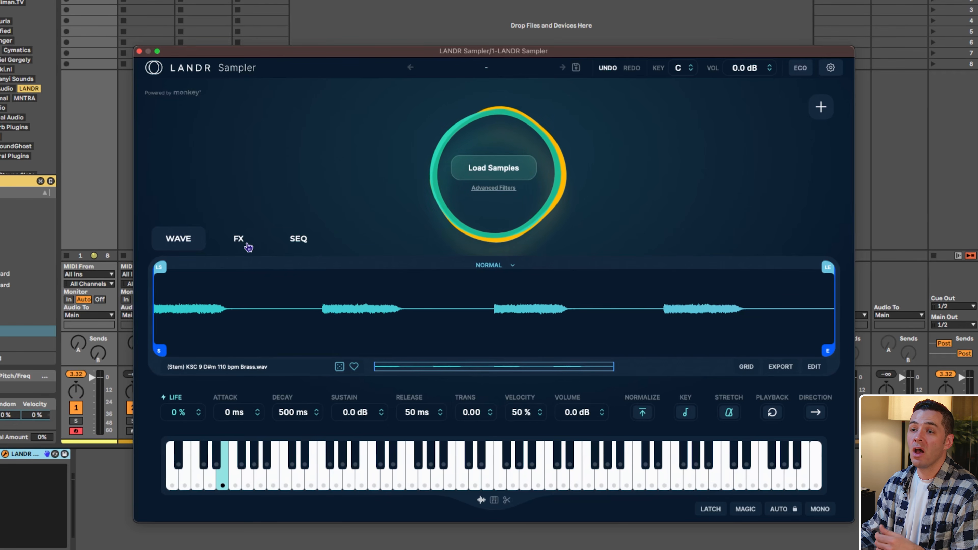
Show the effects of the brass sample, disable Filter, Chorus and Delay, and enable Distortion and Reverb.
{"action": "left_click", "coordinate": [239, 242]}
{"action": "left_click", "coordinate": [295, 242]}
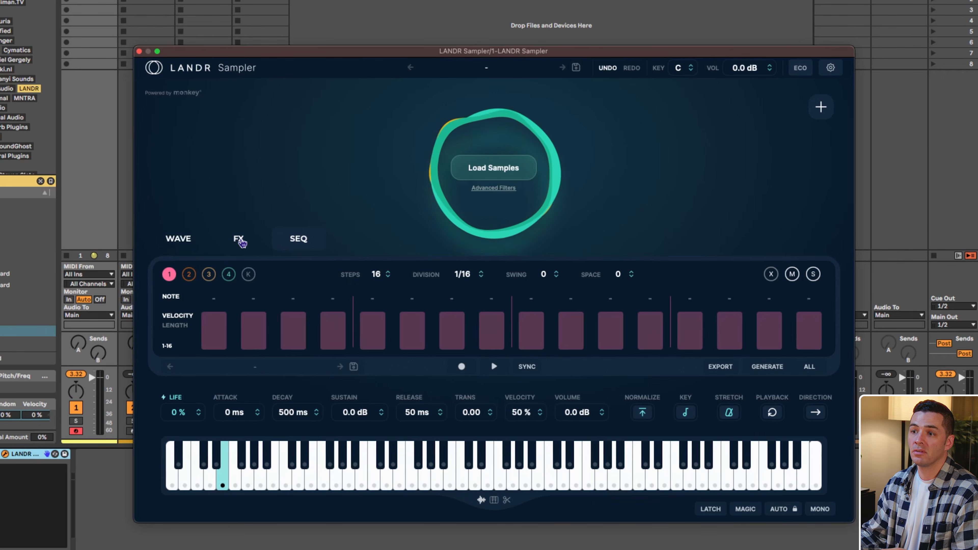
{"action": "left_click", "coordinate": [241, 240]}
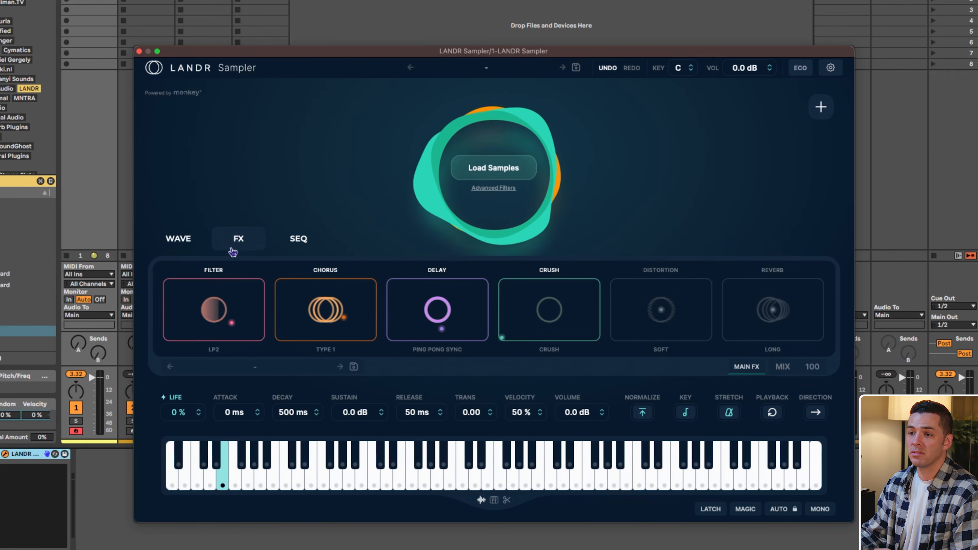
{"action": "left_click", "coordinate": [212, 274]}
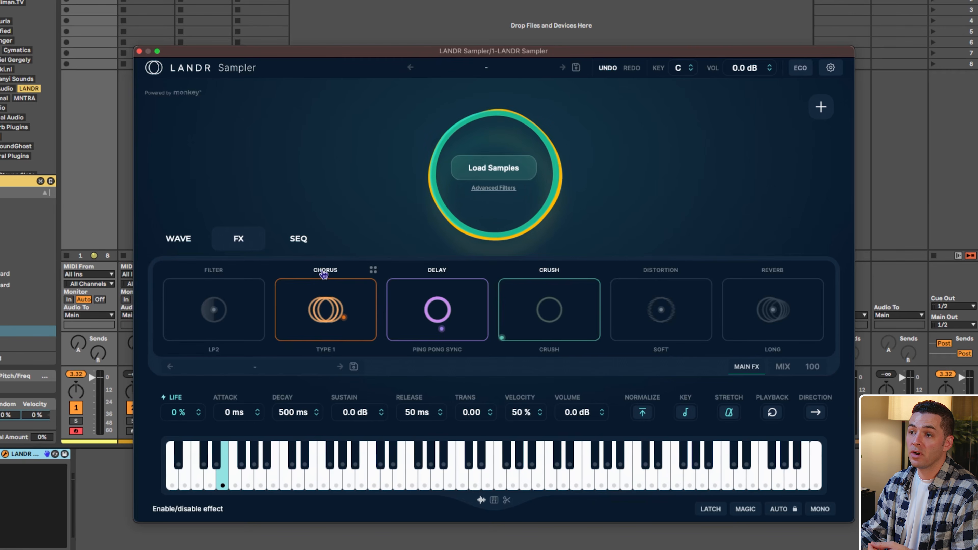
{"action": "left_click", "coordinate": [320, 273]}
{"action": "left_click", "coordinate": [439, 272]}
{"action": "left_click", "coordinate": [659, 273]}
{"action": "left_click", "coordinate": [767, 274]}
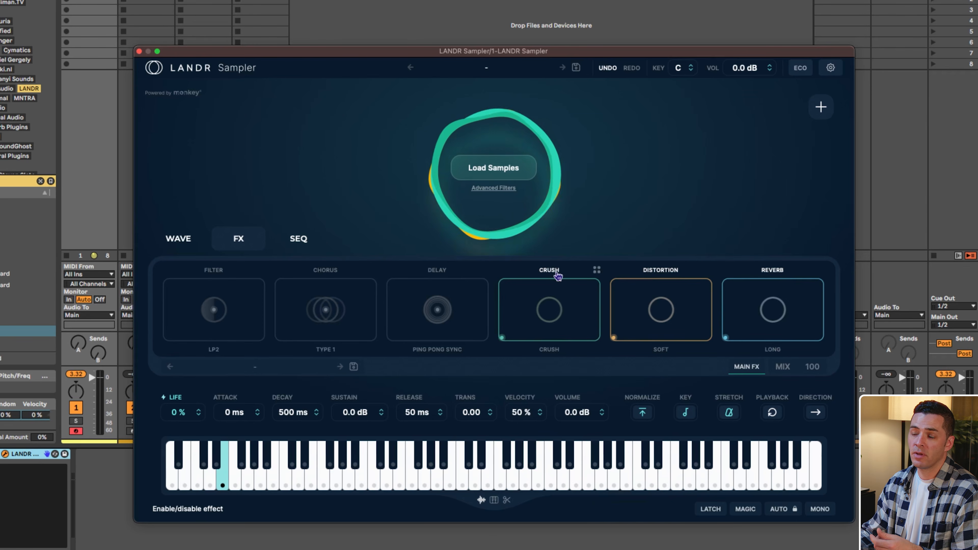
Re-enable the Delay, Chorus and Filter effects.
{"action": "left_click", "coordinate": [441, 272]}
{"action": "left_click", "coordinate": [321, 273]}
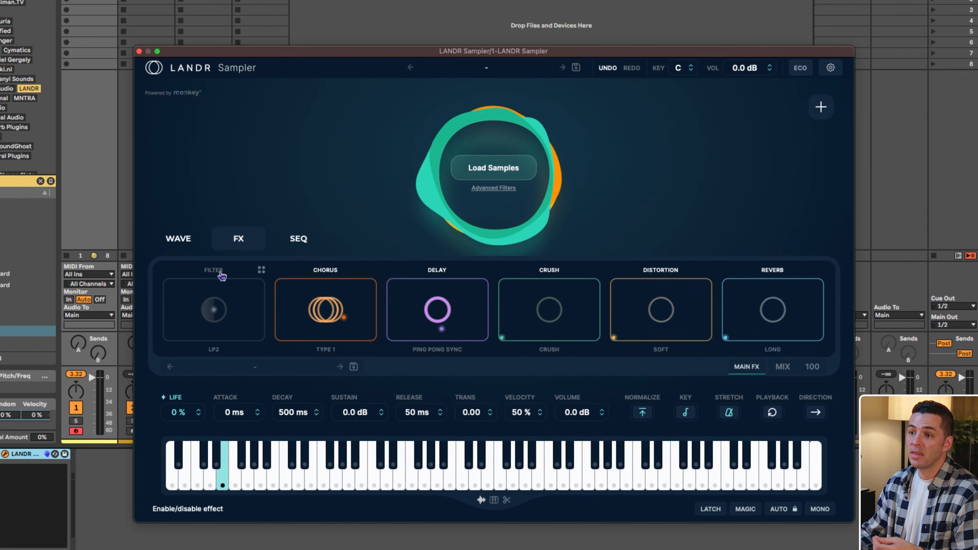
{"action": "left_click", "coordinate": [220, 273]}
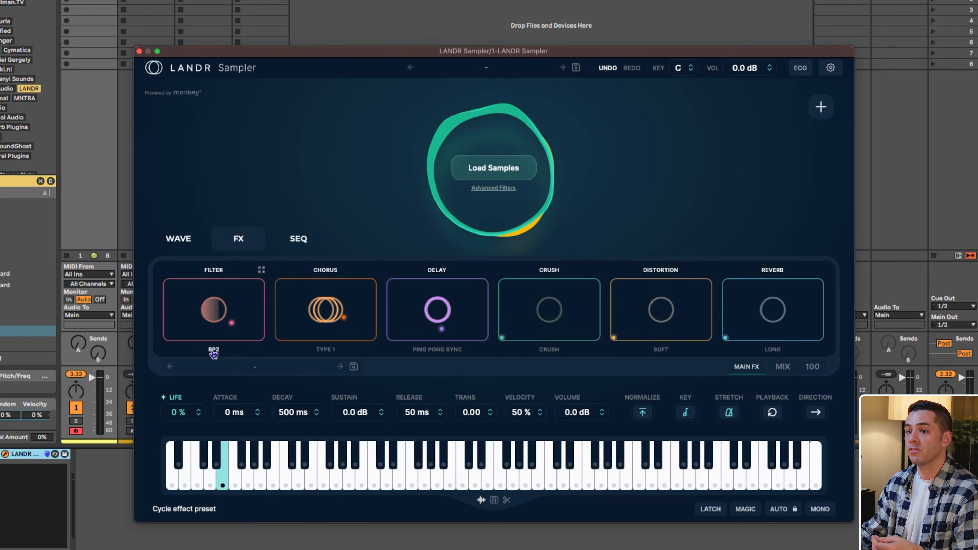
Change the Filter preset to BR4 and the Chorus preset to Subtle.
{"action": "left_click", "coordinate": [213, 353]}
{"action": "left_click", "coordinate": [213, 352]}
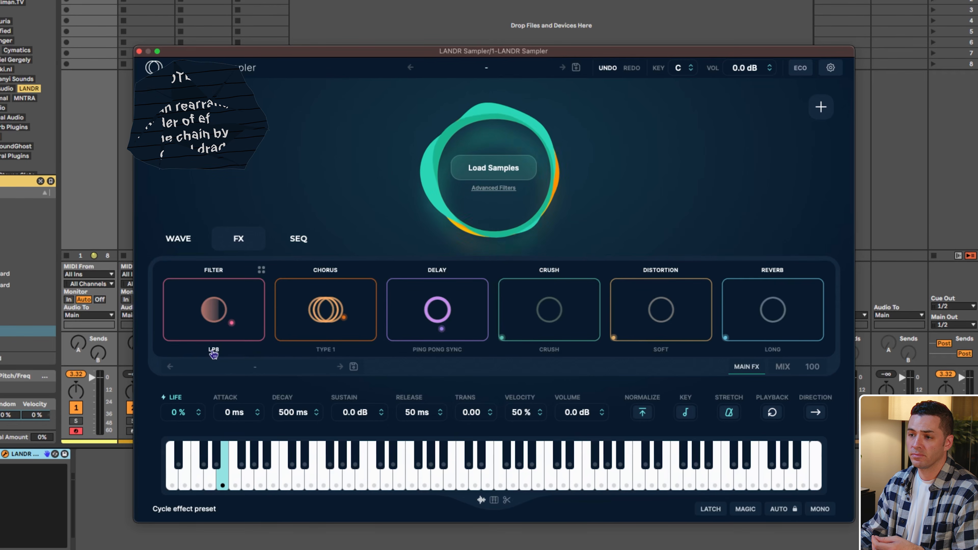
{"action": "left_click", "coordinate": [330, 352]}
Adjust the Chorus and Delay amounts on their pads, and set the Filter to about X 56%, Y 47%.
{"action": "mouse_move", "coordinate": [343, 318]}
{"action": "left_mouse_down"}
{"action": "mouse_move", "coordinate": [317, 308]}
{"action": "mouse_move", "coordinate": [302, 315]}
{"action": "mouse_move", "coordinate": [336, 319]}
{"action": "left_mouse_up"}
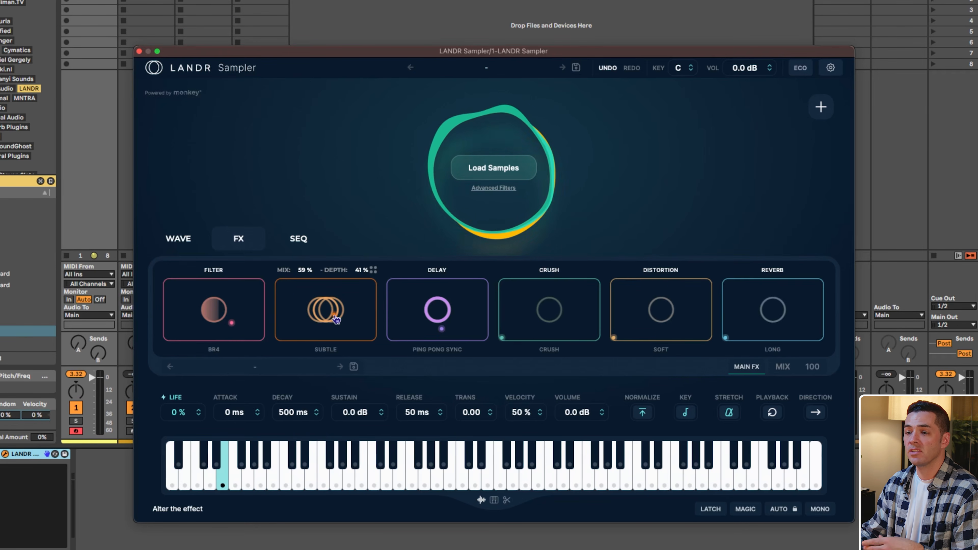
{"action": "left_click_drag", "start_coordinate": [336, 319], "coordinate": [334, 294]}
{"action": "left_click_drag", "start_coordinate": [435, 315], "coordinate": [414, 305]}
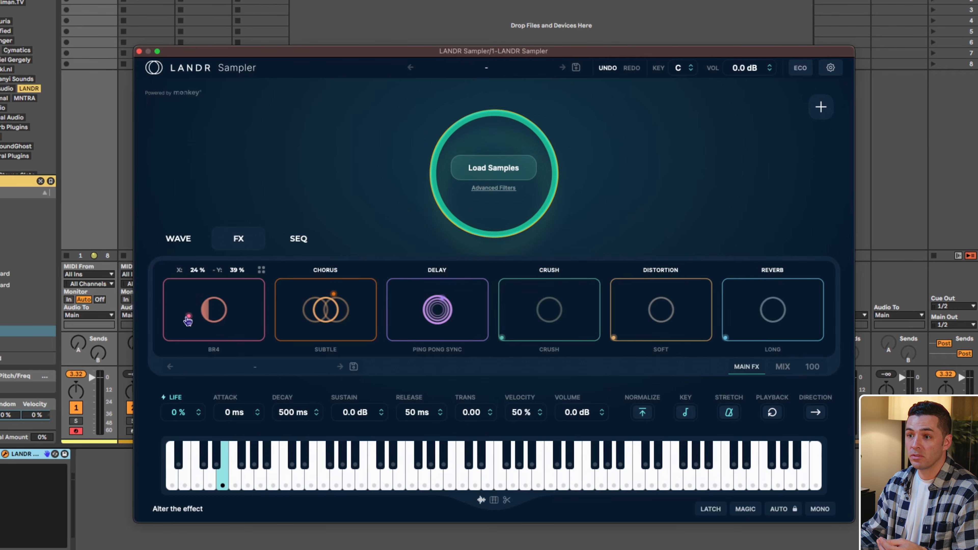
{"action": "mouse_move", "coordinate": [212, 310]}
{"action": "left_mouse_down"}
{"action": "mouse_move", "coordinate": [218, 321]}
{"action": "mouse_move", "coordinate": [220, 296]}
{"action": "mouse_move", "coordinate": [230, 312]}
{"action": "left_mouse_up"}
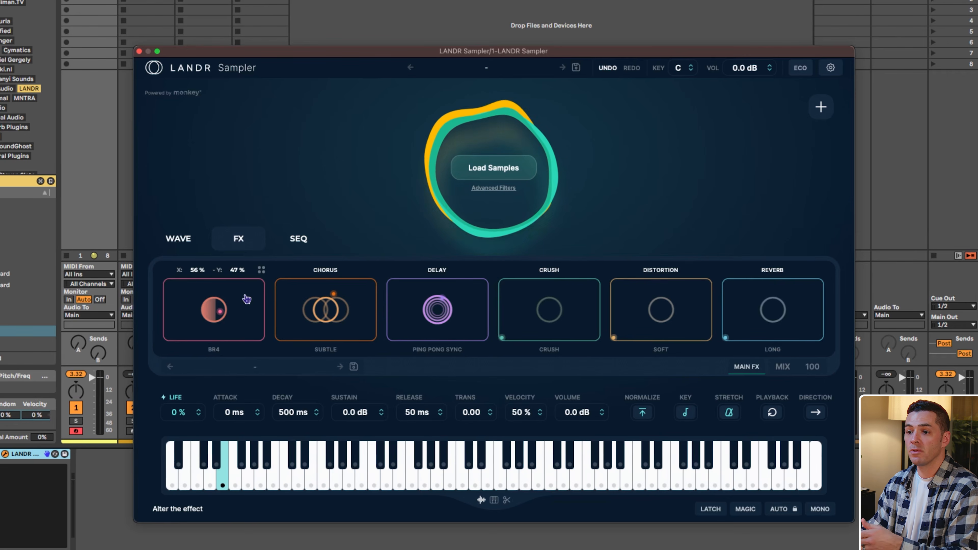
Select the next sample key, and turn on Main FX mode to use Filter HP2 and Chorus Type 1.
{"action": "left_click", "coordinate": [222, 478]}
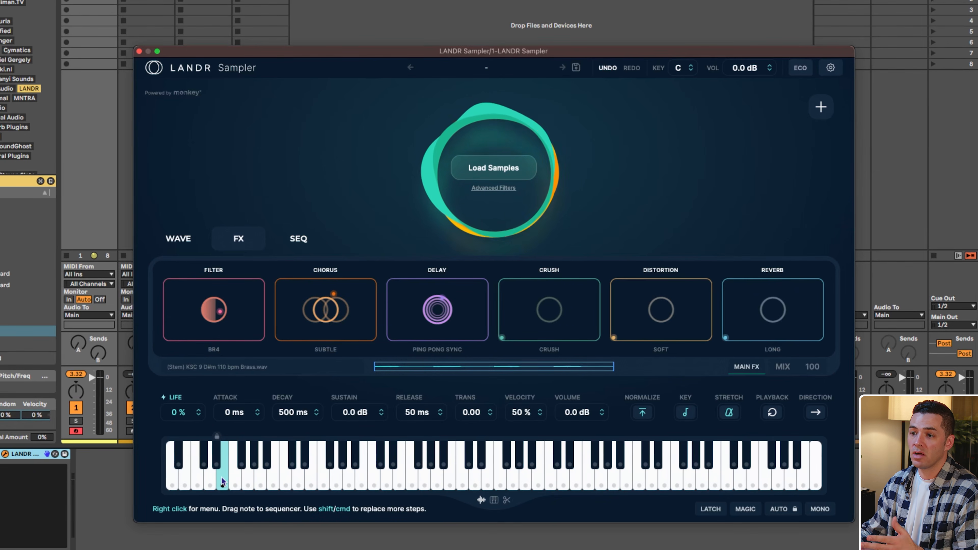
{"action": "left_click", "coordinate": [236, 482]}
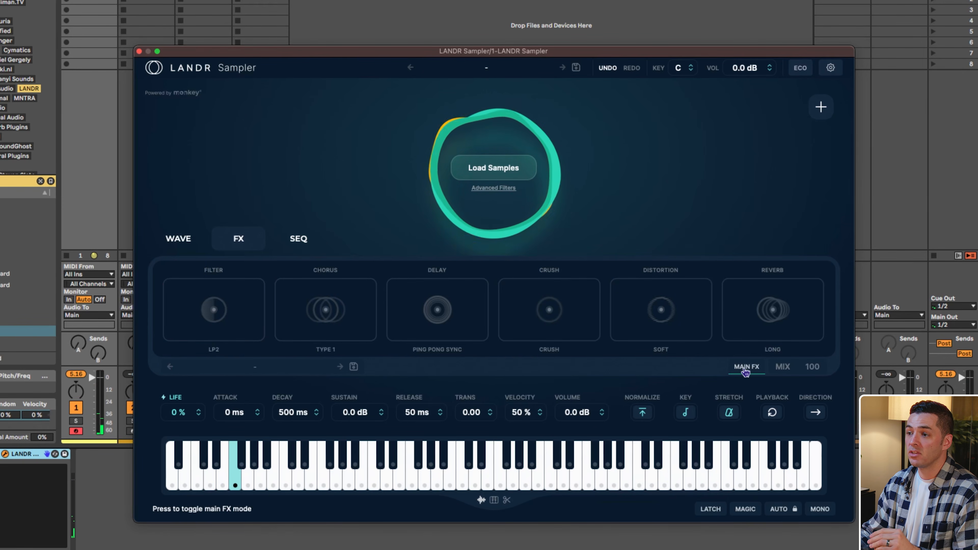
{"action": "left_click", "coordinate": [746, 369]}
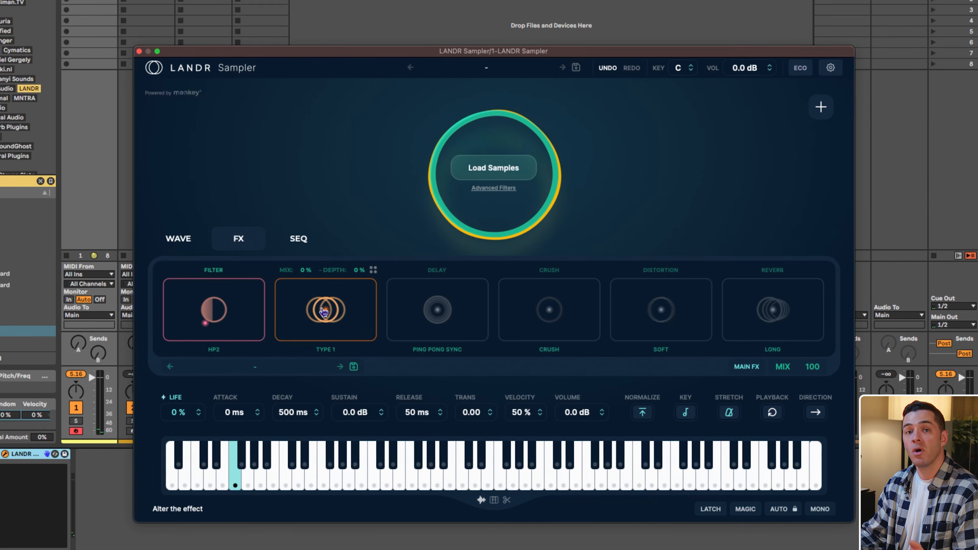
Open the sequencer, set it to 36 steps, and cycle through its step pages.
{"action": "left_click", "coordinate": [296, 241]}
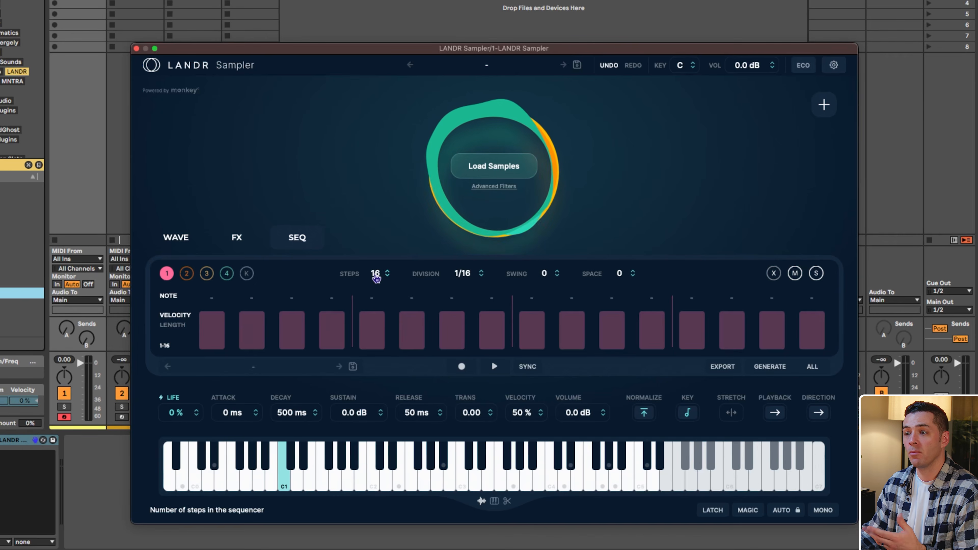
{"action": "left_click_drag", "start_coordinate": [376, 279], "coordinate": [370, 157]}
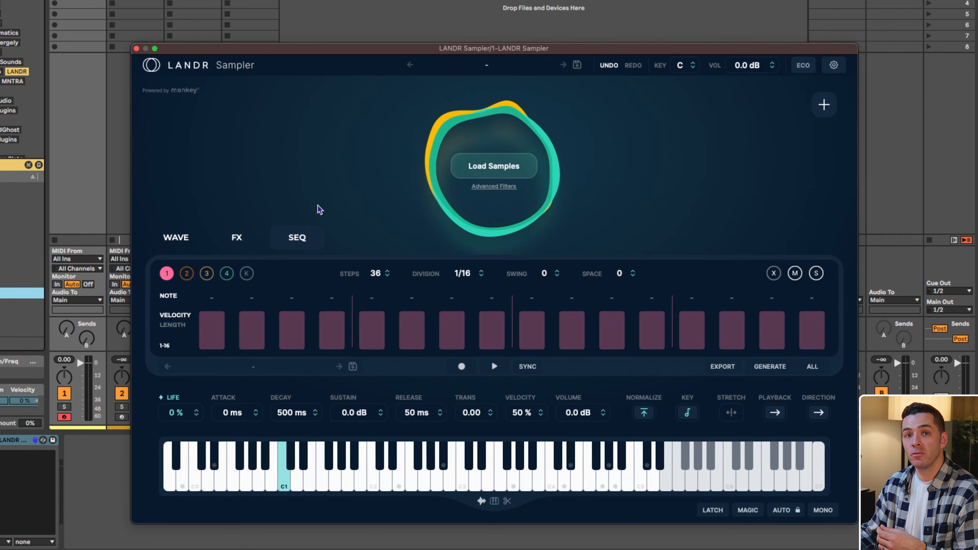
{"action": "left_click", "coordinate": [166, 346]}
{"action": "left_click", "coordinate": [166, 346]}
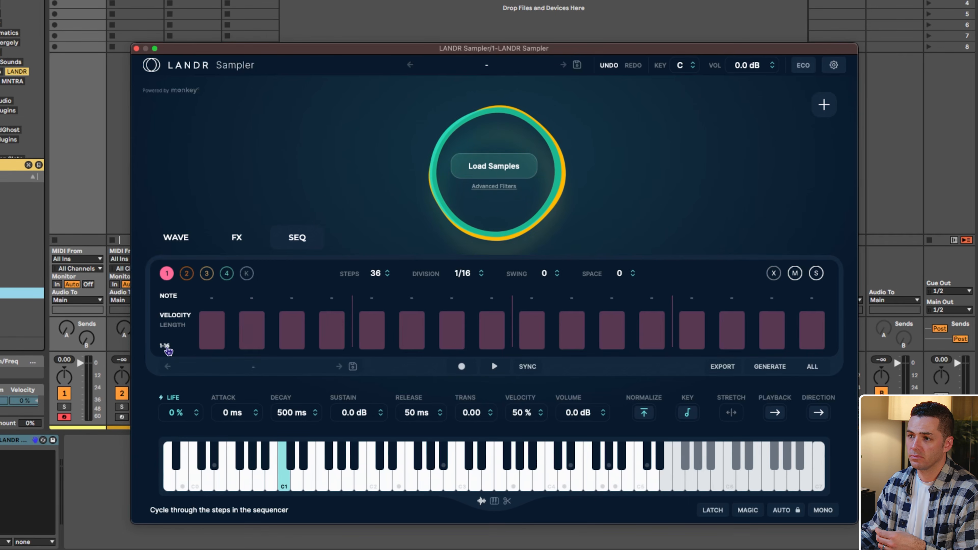
Program the kick lane with note 3 on steps 1, 5, 9 and 13, and play the sequence.
{"action": "left_click", "coordinate": [247, 276]}
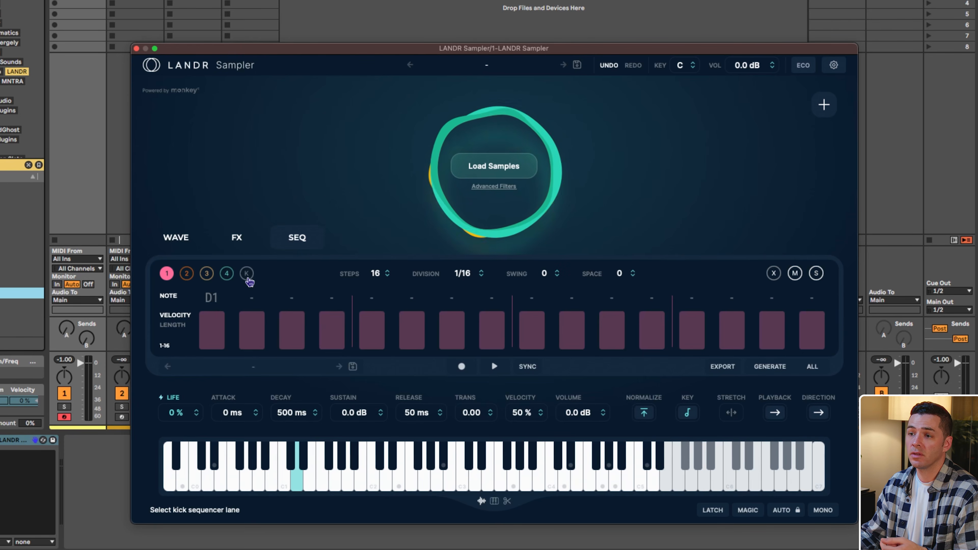
{"action": "left_click", "coordinate": [247, 274]}
{"action": "left_click", "coordinate": [212, 338]}
{"action": "left_click", "coordinate": [211, 331]}
{"action": "left_click_drag", "start_coordinate": [213, 296], "coordinate": [218, 281]}
{"action": "left_click_drag", "start_coordinate": [371, 298], "coordinate": [376, 275]}
{"action": "left_click_drag", "start_coordinate": [538, 303], "coordinate": [549, 283]}
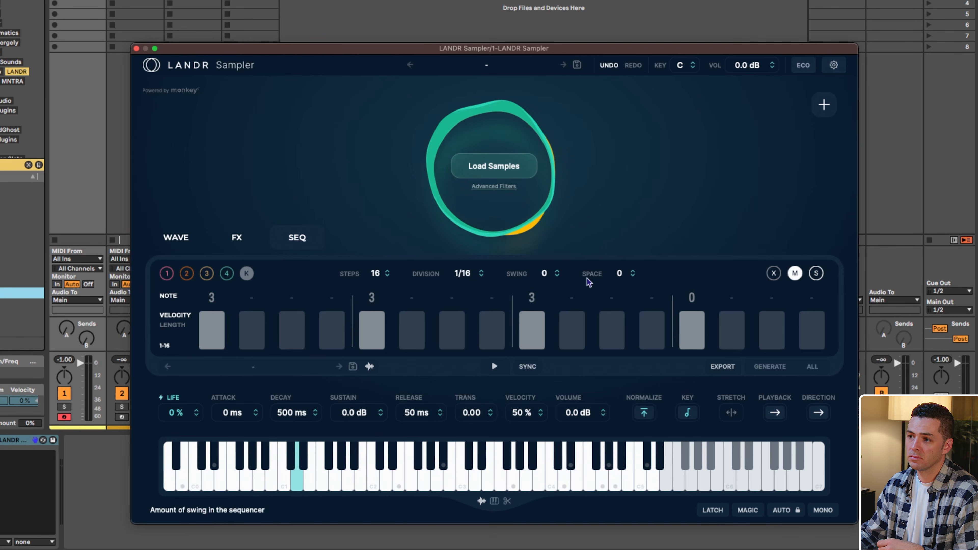
{"action": "left_click_drag", "start_coordinate": [705, 303], "coordinate": [710, 277]}
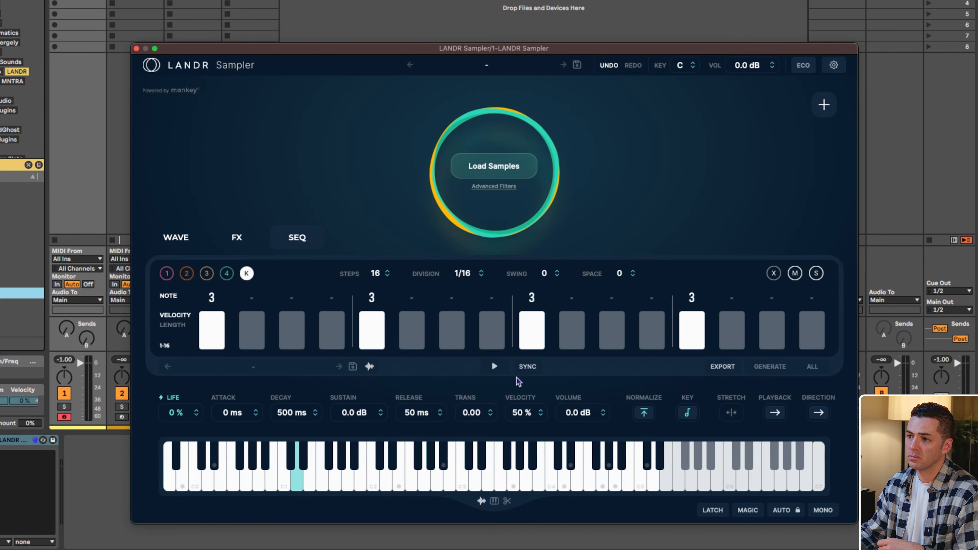
{"action": "left_click", "coordinate": [488, 369]}
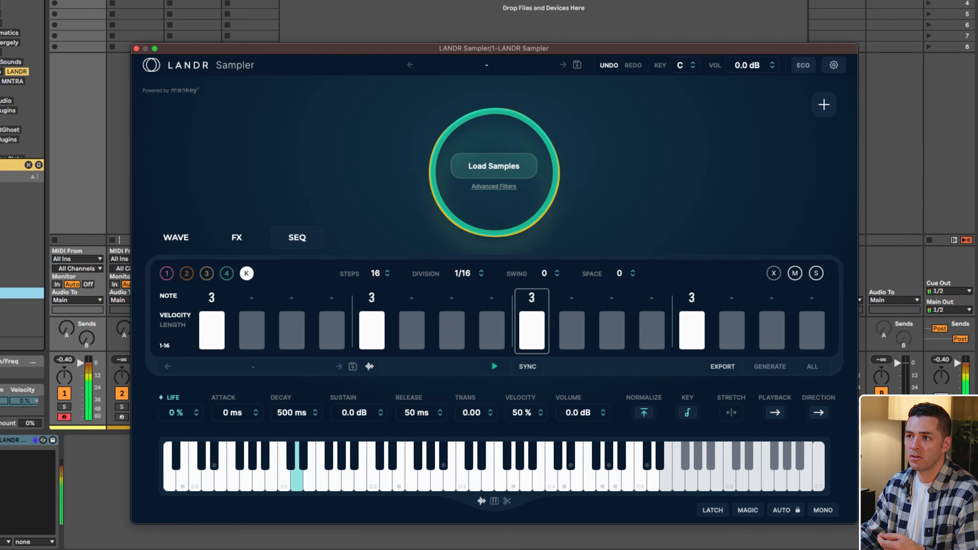
{"action": "left_click", "coordinate": [371, 26]}
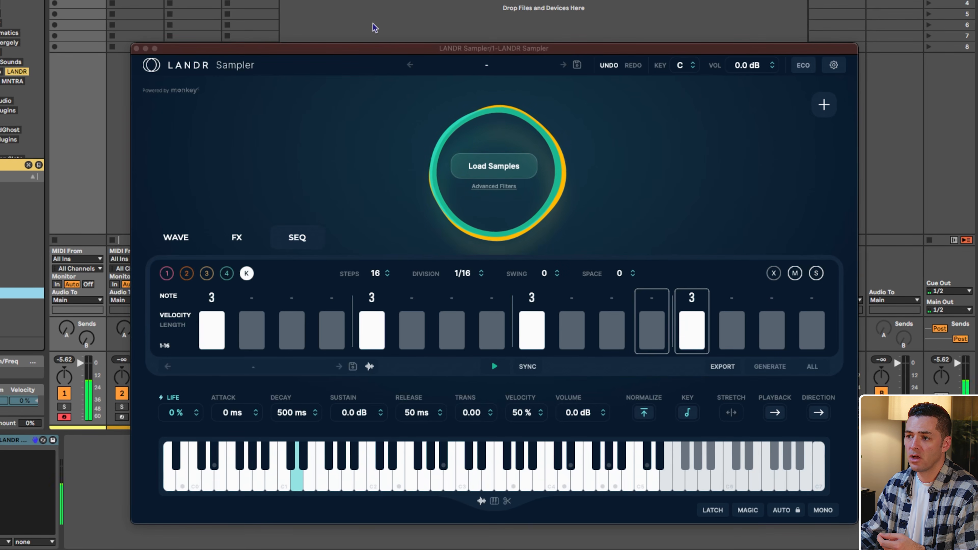
Stop the kick sequence, switch to part 1, and place D1 on step 1 and A1 on step 2.
{"action": "left_click", "coordinate": [529, 371]}
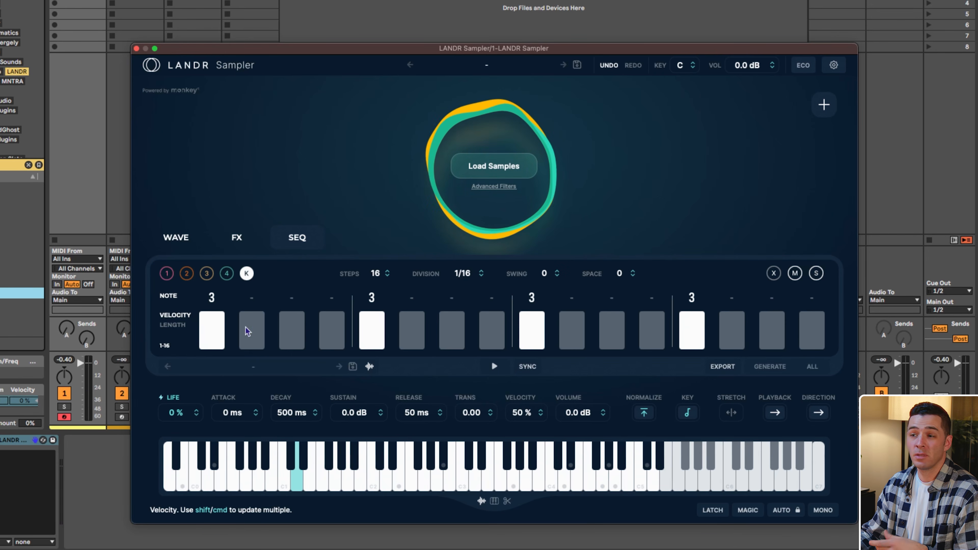
{"action": "left_click", "coordinate": [167, 275]}
{"action": "left_click", "coordinate": [299, 478]}
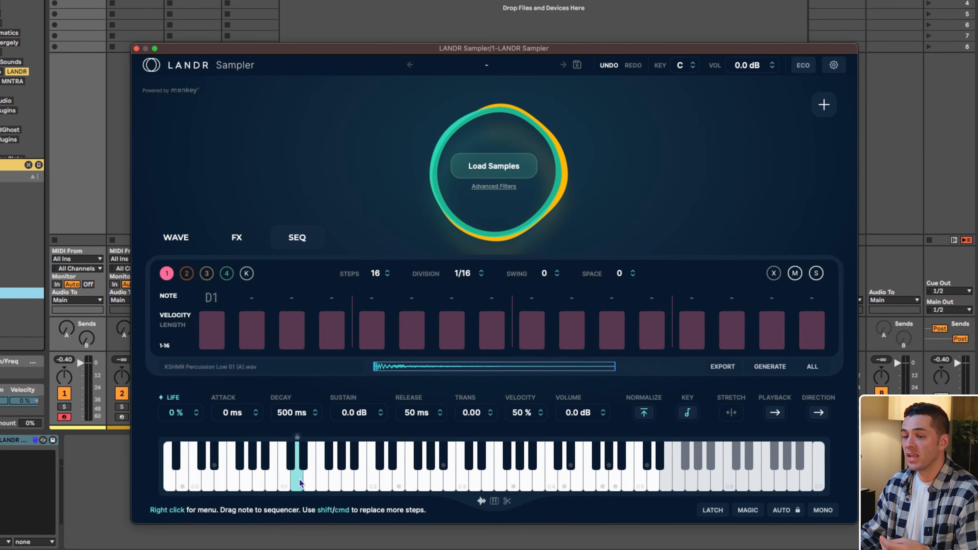
{"action": "left_click_drag", "start_coordinate": [300, 479], "coordinate": [203, 323]}
{"action": "left_click", "coordinate": [348, 478]}
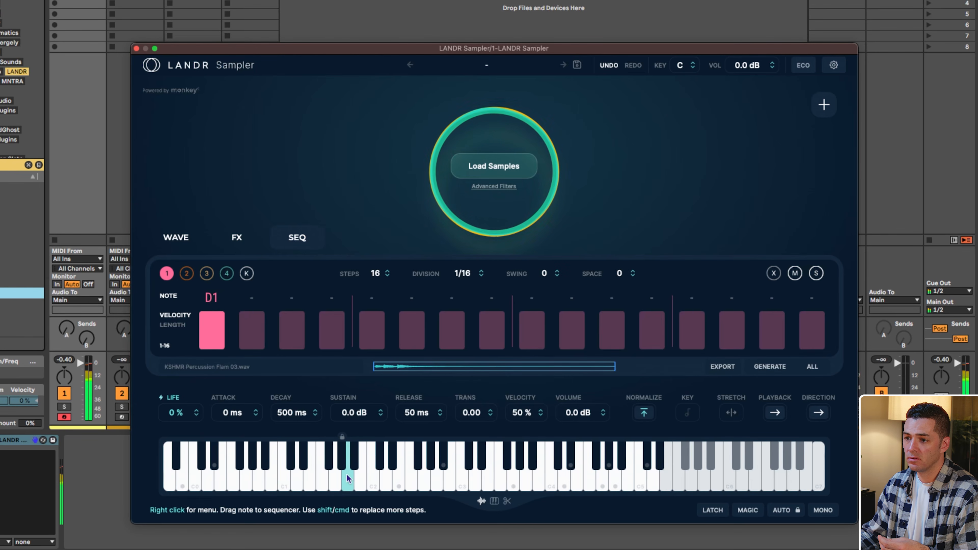
{"action": "left_click_drag", "start_coordinate": [348, 478], "coordinate": [247, 327]}
Place E1 on step 4 and C1 on step 5 of part 1, and play the sequence.
{"action": "left_click", "coordinate": [309, 485]}
{"action": "left_click_drag", "start_coordinate": [308, 484], "coordinate": [336, 337]}
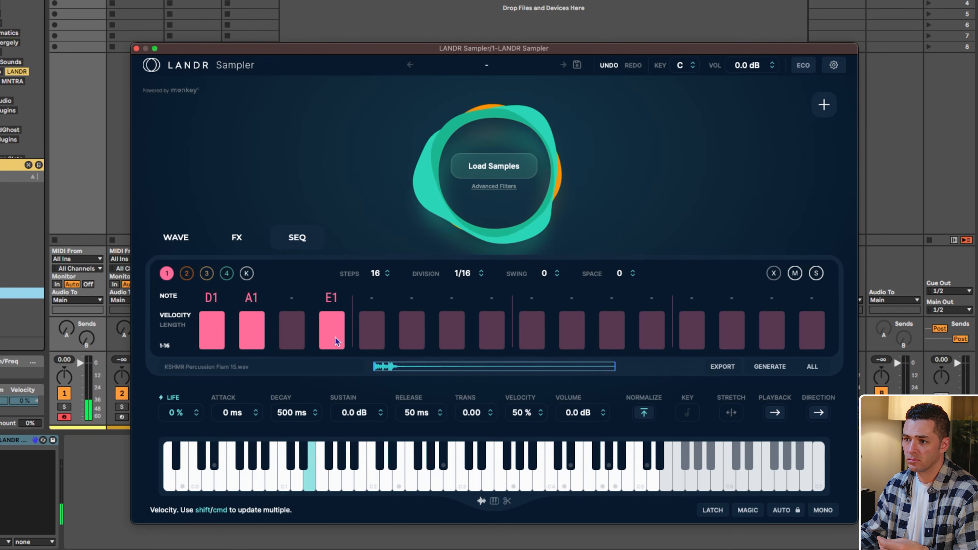
{"action": "left_click_drag", "start_coordinate": [279, 486], "coordinate": [363, 320]}
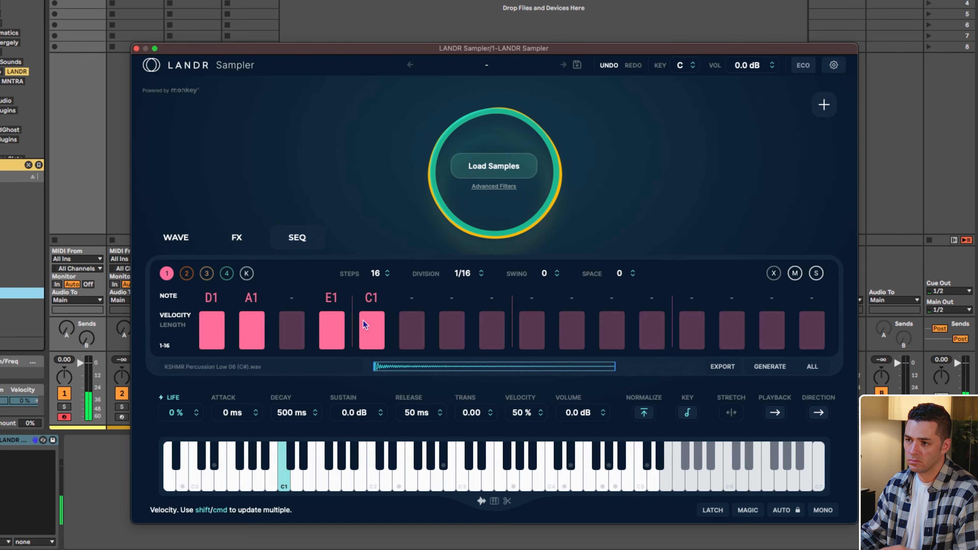
{"action": "left_click", "coordinate": [494, 367]}
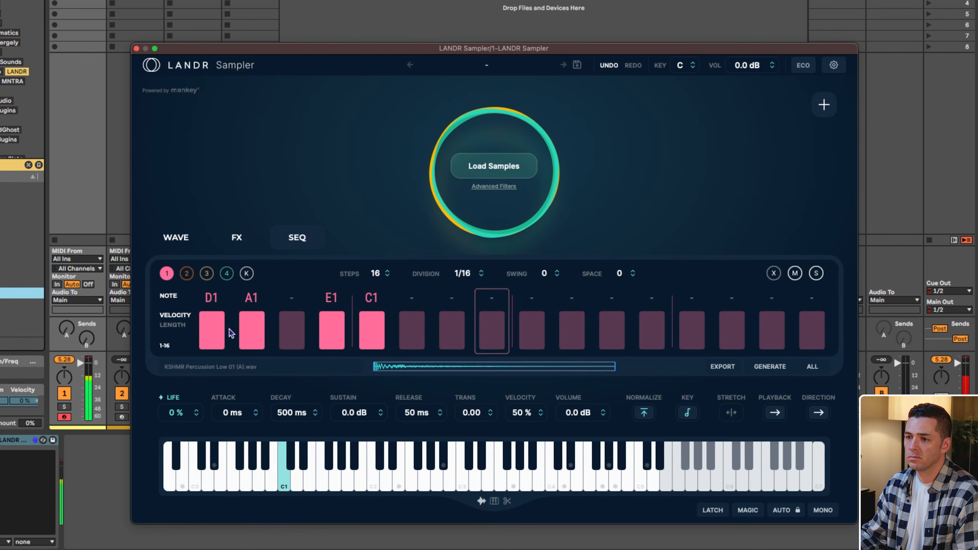
{"action": "key", "text": "space"}
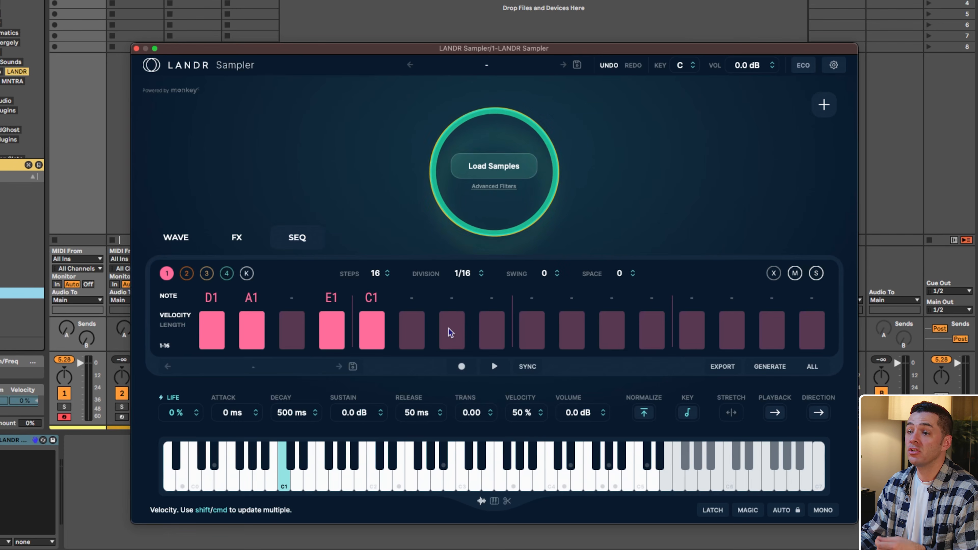
Add F4 on step 7, D#3 on step 9 and E3 on step 11 of part 1, and play the sequence.
{"action": "left_click", "coordinate": [449, 328]}
{"action": "left_click_drag", "start_coordinate": [454, 300], "coordinate": [461, 202]}
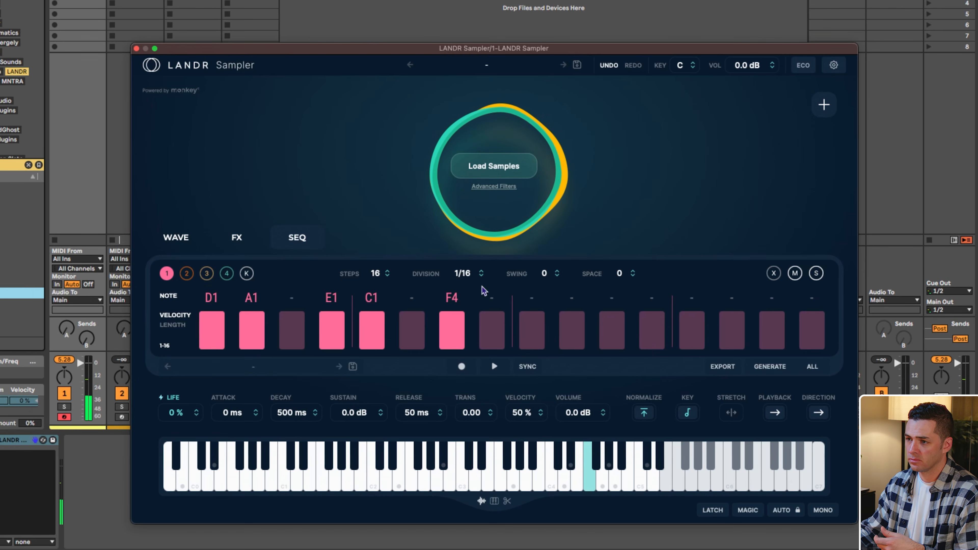
{"action": "left_click", "coordinate": [531, 326]}
{"action": "left_click_drag", "start_coordinate": [533, 299], "coordinate": [534, 276]}
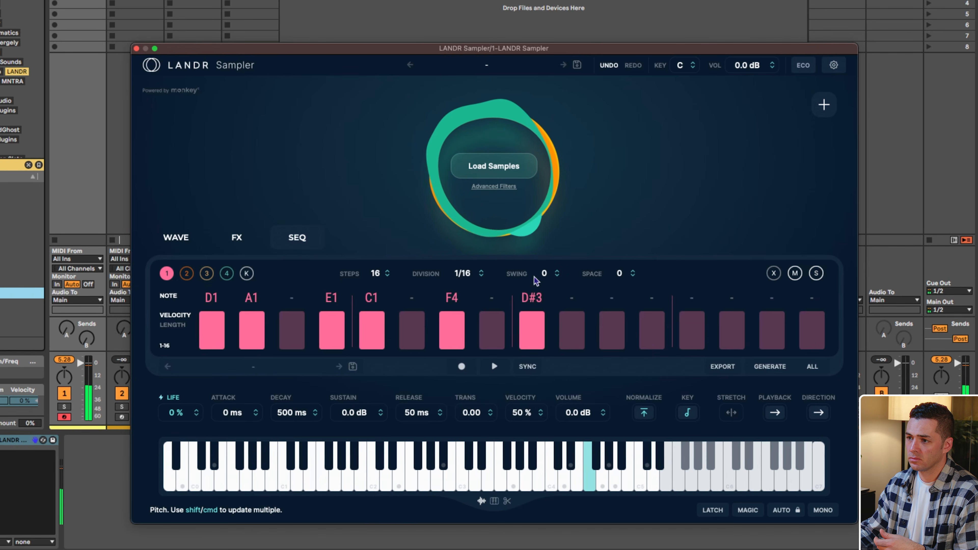
{"action": "left_click", "coordinate": [612, 328]}
{"action": "left_click_drag", "start_coordinate": [612, 299], "coordinate": [613, 284]}
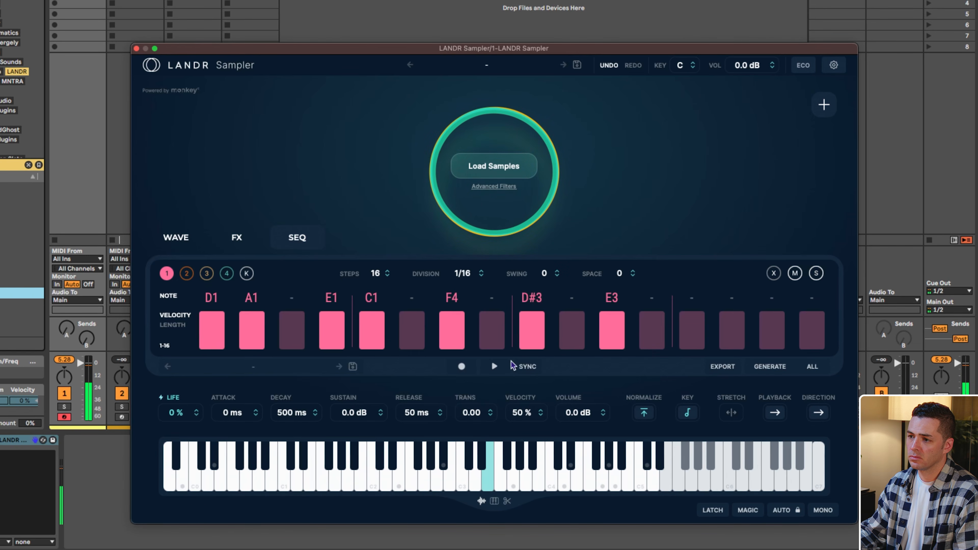
{"action": "left_click", "coordinate": [499, 368]}
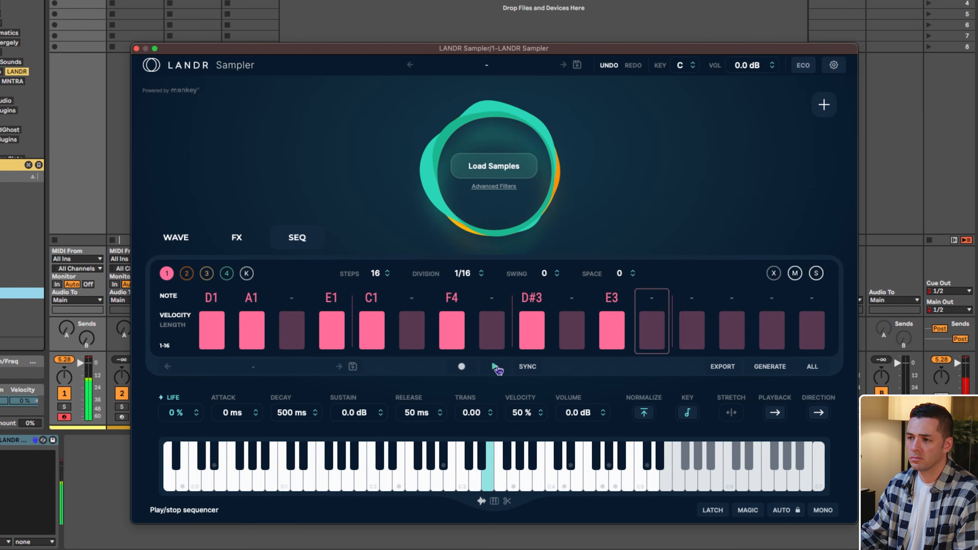
{"action": "left_click", "coordinate": [497, 368]}
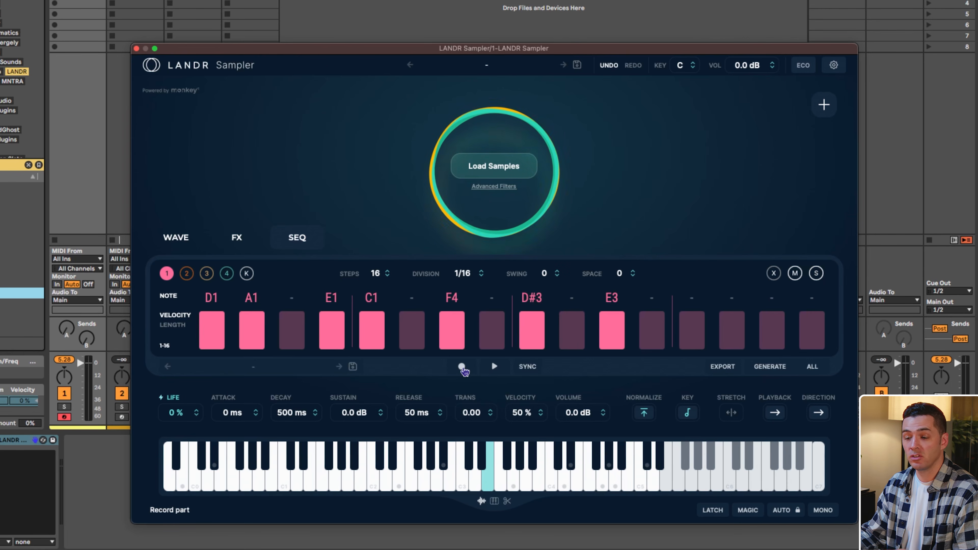
Record A-1, C0 and D0 notes live over steps 7 to 15 of part 1.
{"action": "left_click", "coordinate": [462, 367]}
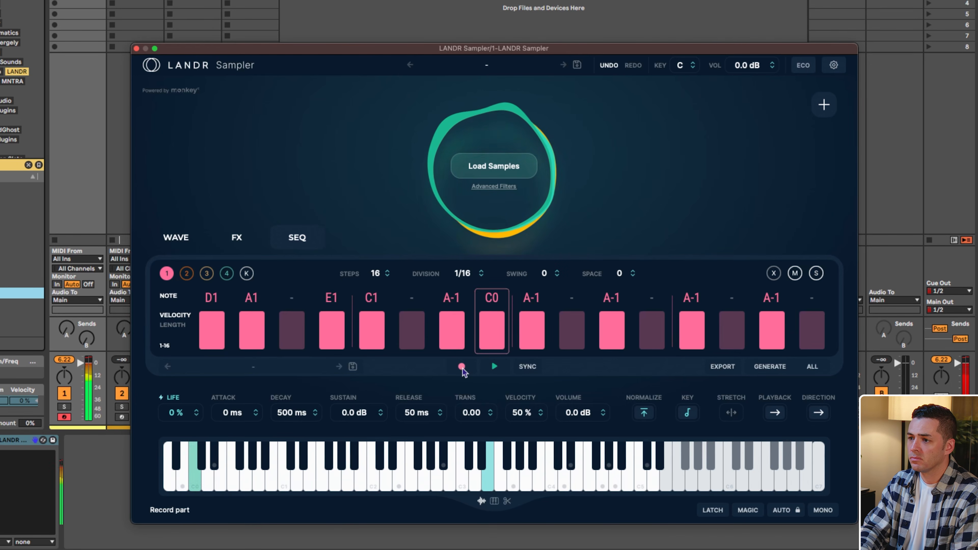
{"action": "left_click", "coordinate": [462, 367]}
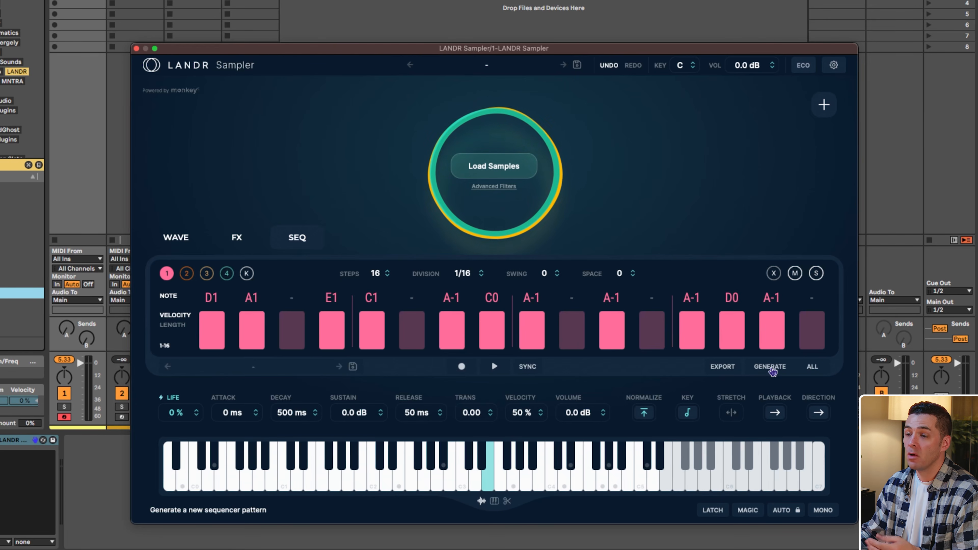
Generate a new sequencer pattern for part 1 and play it.
{"action": "left_click", "coordinate": [771, 367]}
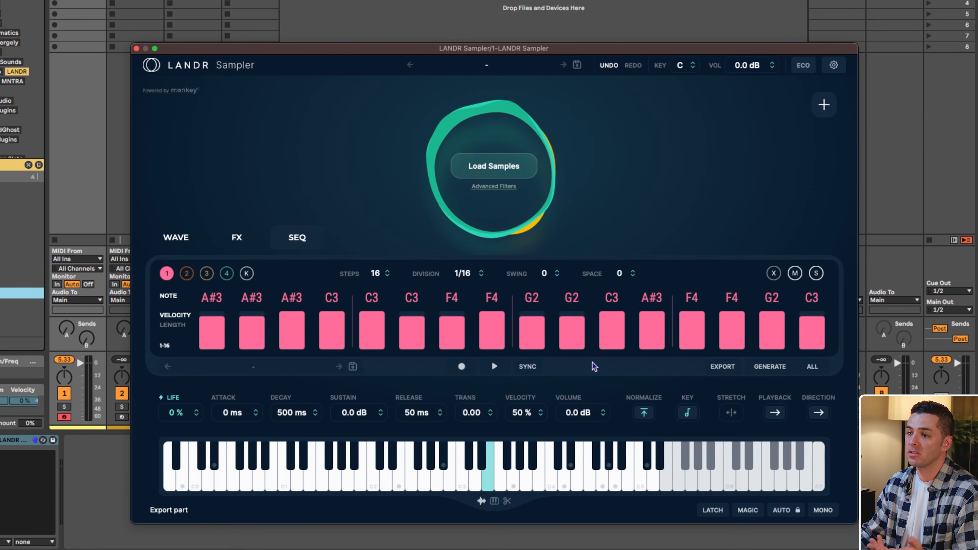
{"action": "left_click", "coordinate": [494, 367]}
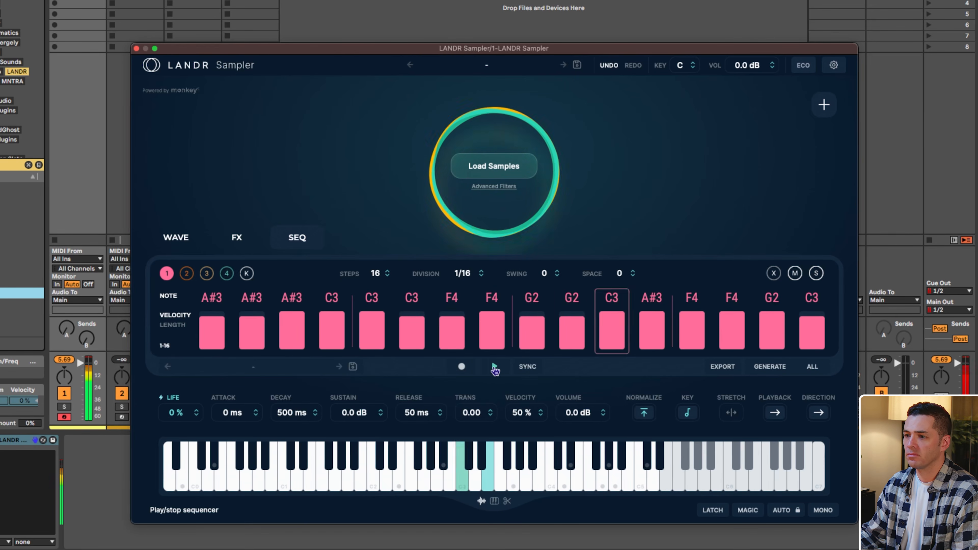
{"action": "left_click", "coordinate": [494, 368]}
Set the sequencer's Space to 26 and play the thinned-out pattern.
{"action": "left_click_drag", "start_coordinate": [620, 275], "coordinate": [623, 175]}
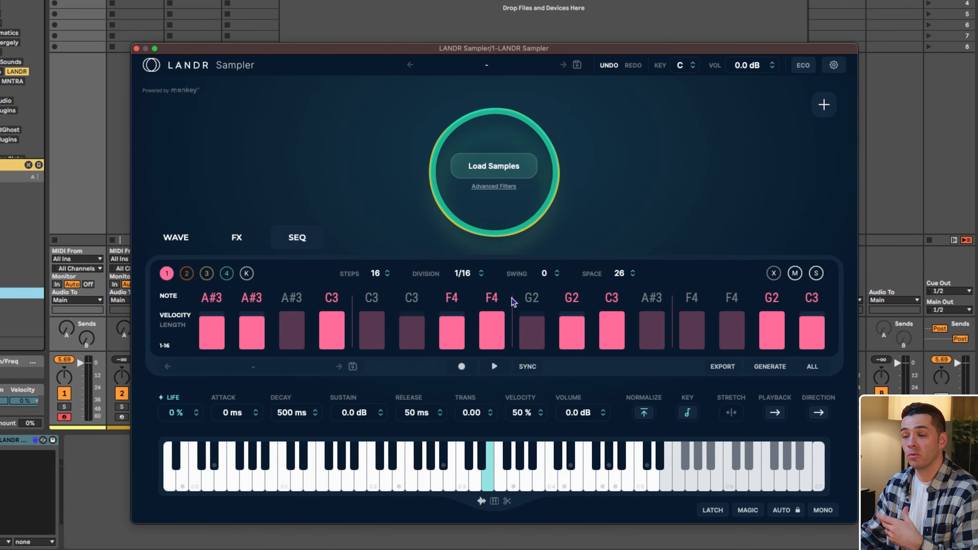
{"action": "left_click", "coordinate": [494, 367]}
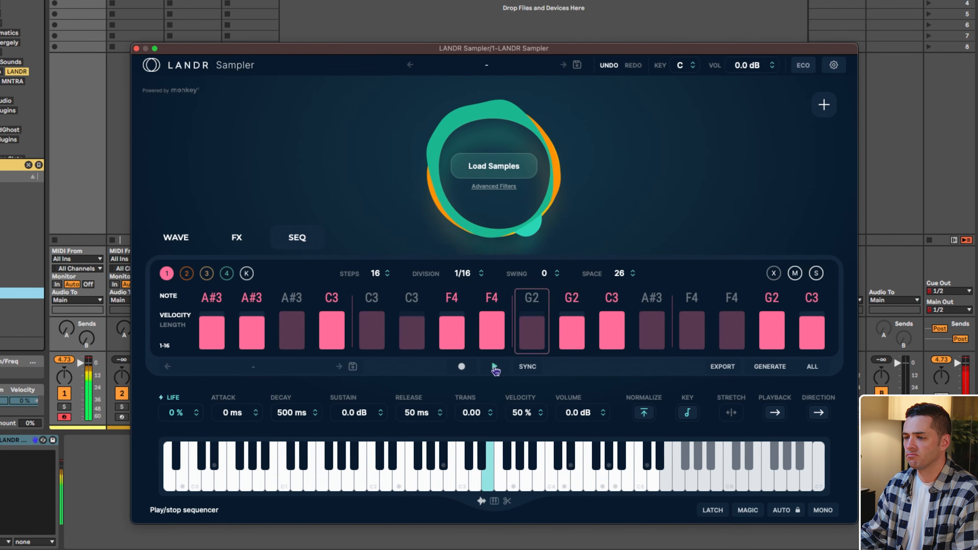
{"action": "left_click", "coordinate": [494, 367]}
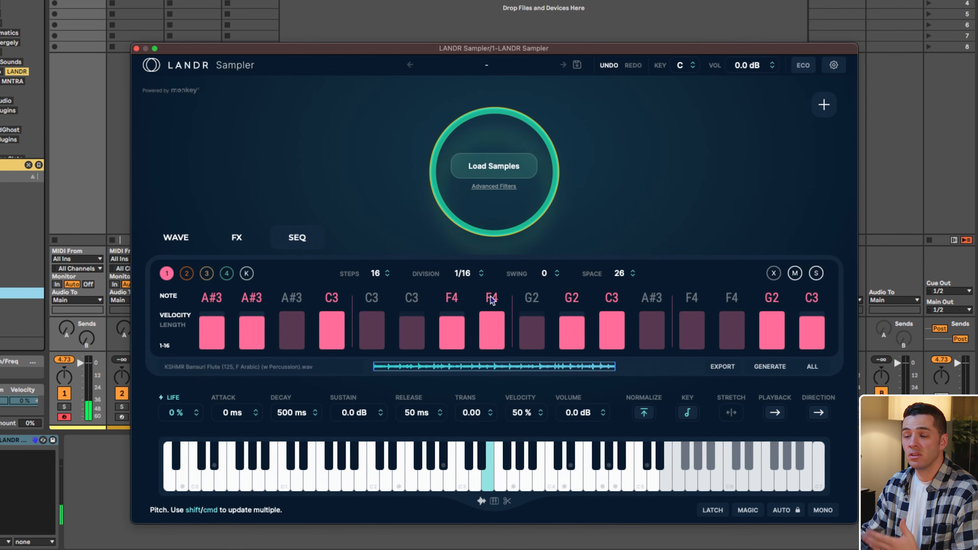
Shift all notes of the pattern up five semitones, and set Swing to 44 while it plays.
{"action": "scroll", "coordinate": [493, 301], "scroll_direction": "up", "scroll_amount": 5}
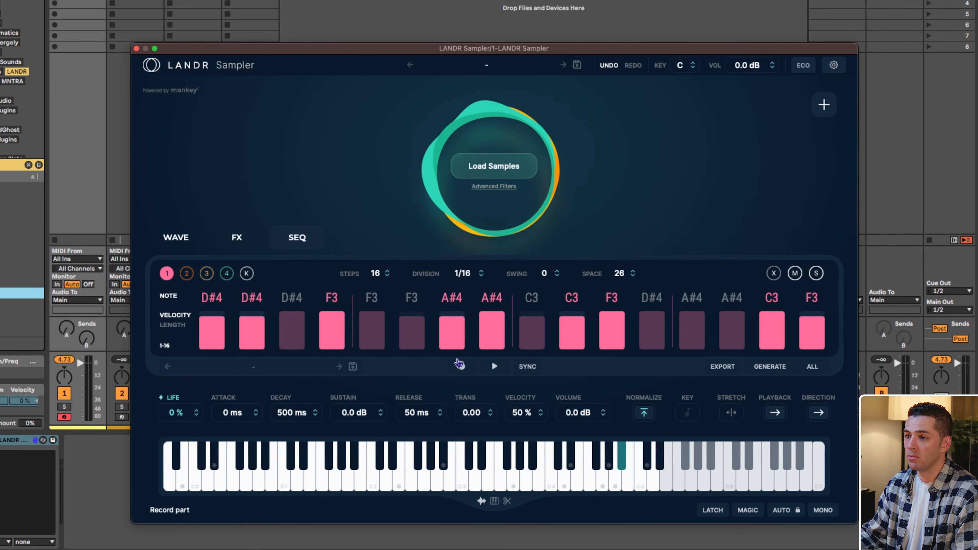
{"action": "left_click", "coordinate": [493, 367]}
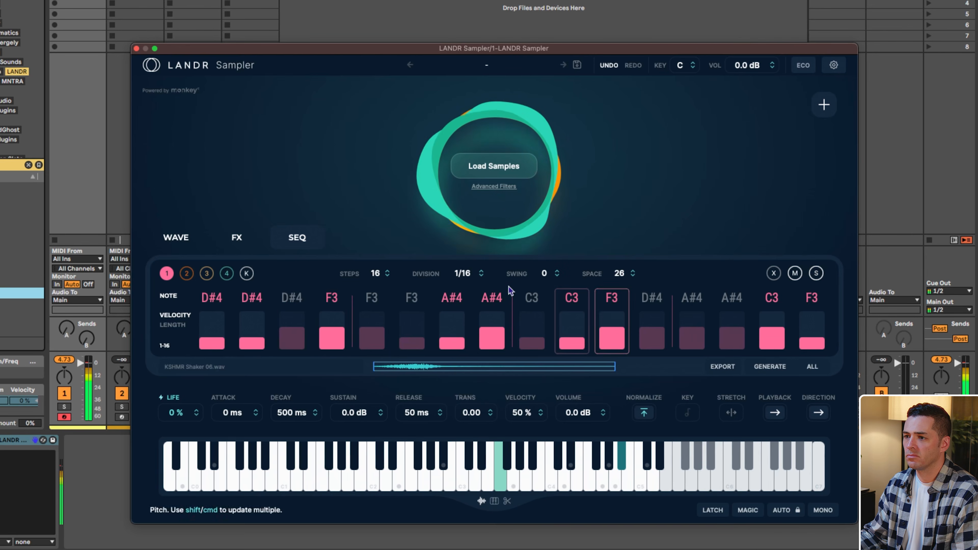
{"action": "left_click_drag", "start_coordinate": [543, 274], "coordinate": [552, 182]}
{"action": "left_click_drag", "start_coordinate": [544, 274], "coordinate": [548, 197]}
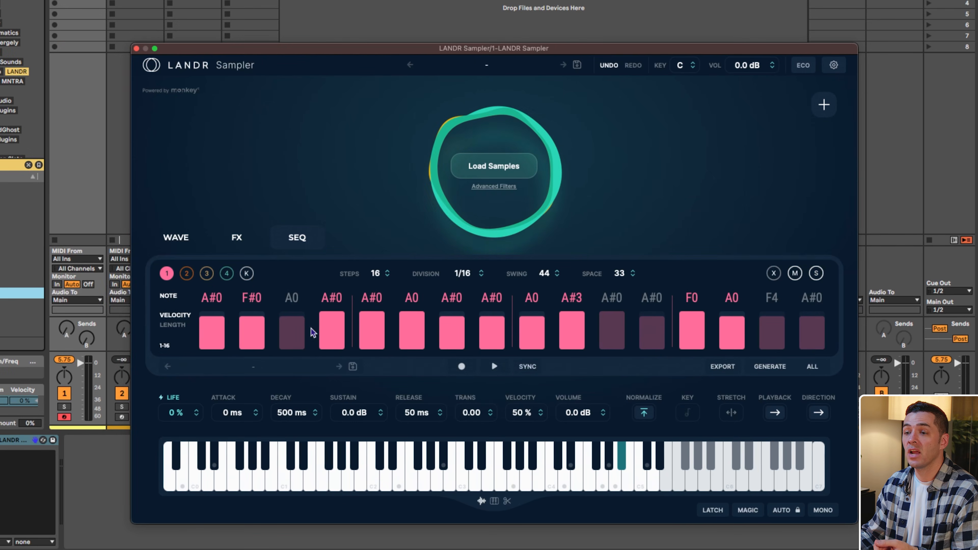
Lock steps 1, 2, 4, 5, 7 and 8, and generate a new pattern for the unlocked steps.
{"action": "left_click", "coordinate": [212, 330]}
{"action": "left_click", "coordinate": [253, 332]}
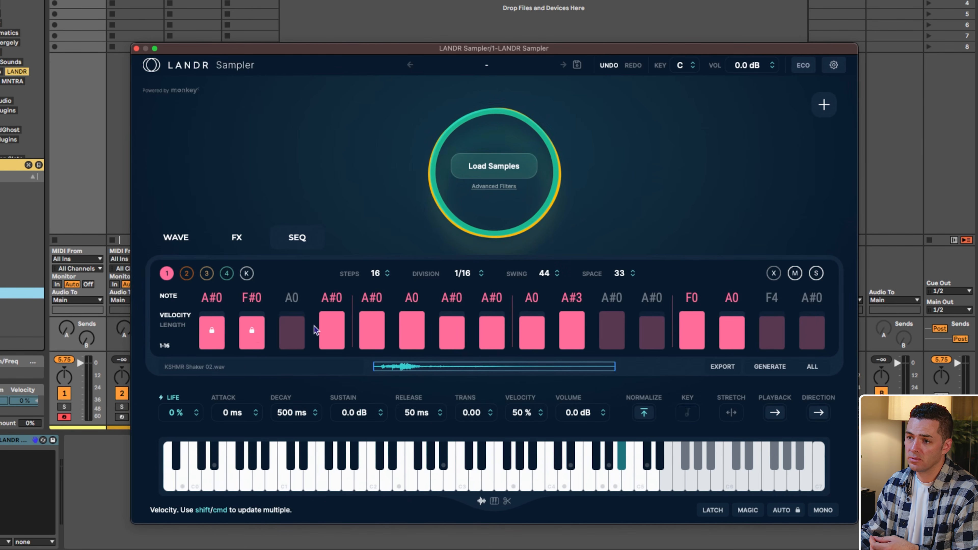
{"action": "left_click", "coordinate": [335, 326]}
{"action": "left_click", "coordinate": [371, 329]}
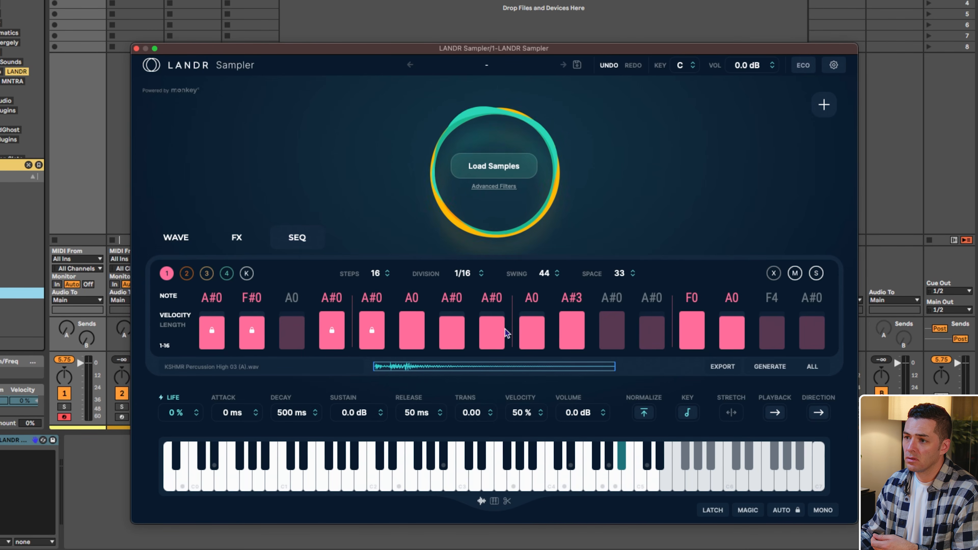
{"action": "left_click", "coordinate": [457, 330]}
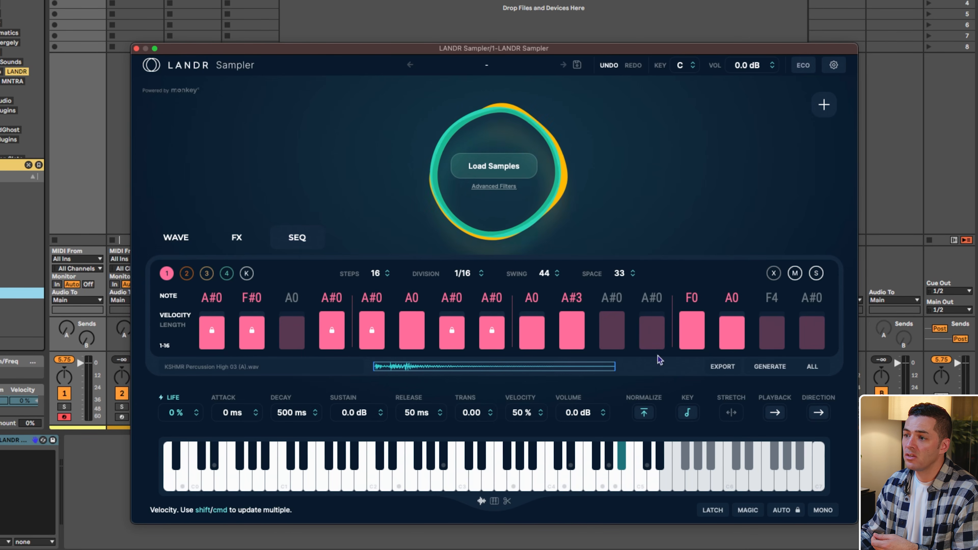
{"action": "left_click", "coordinate": [770, 366]}
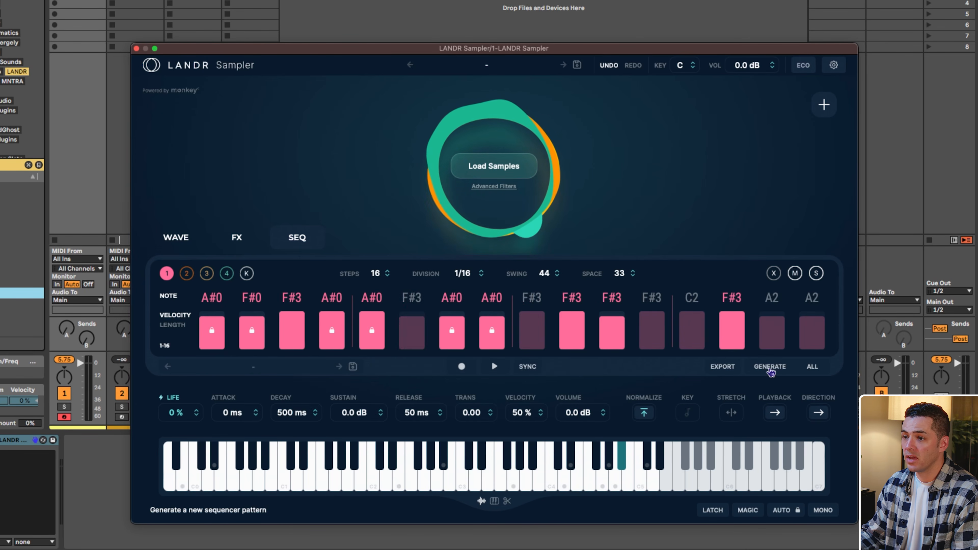
Play the regenerated pattern, and clear the current sequencer part.
{"action": "left_click", "coordinate": [489, 368]}
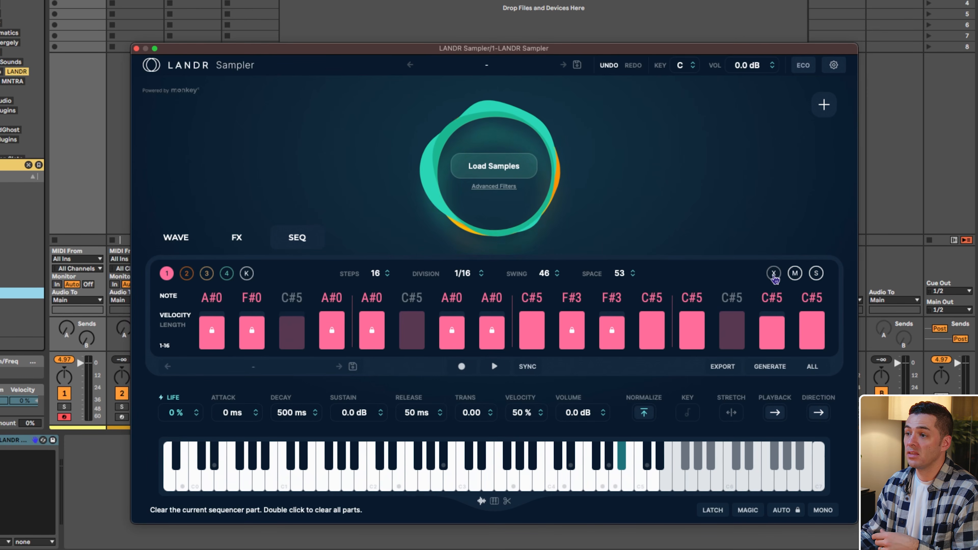
{"action": "left_click", "coordinate": [773, 275]}
{"action": "left_click", "coordinate": [762, 91]}
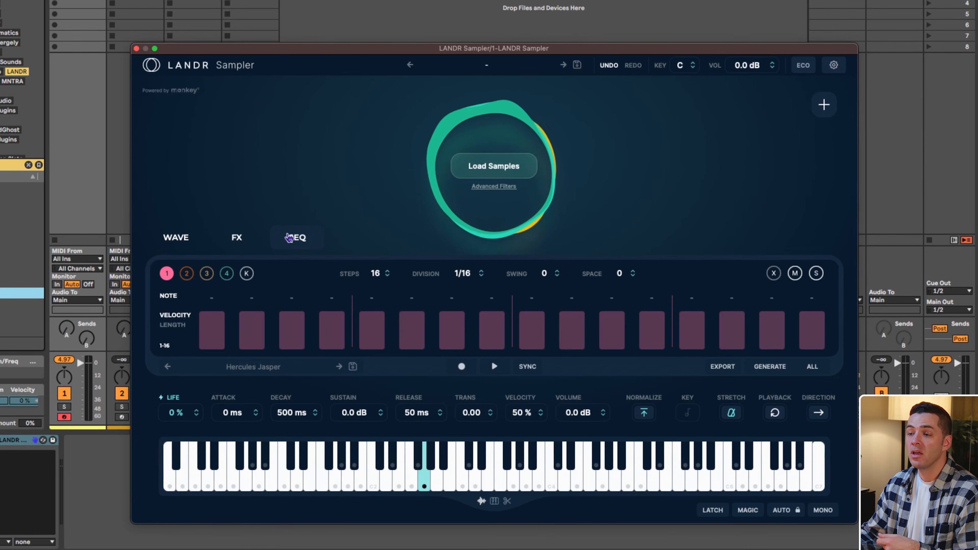
Audition several sample keys, and save the sample set as a preset named Best Samples.
{"action": "left_click", "coordinate": [339, 481]}
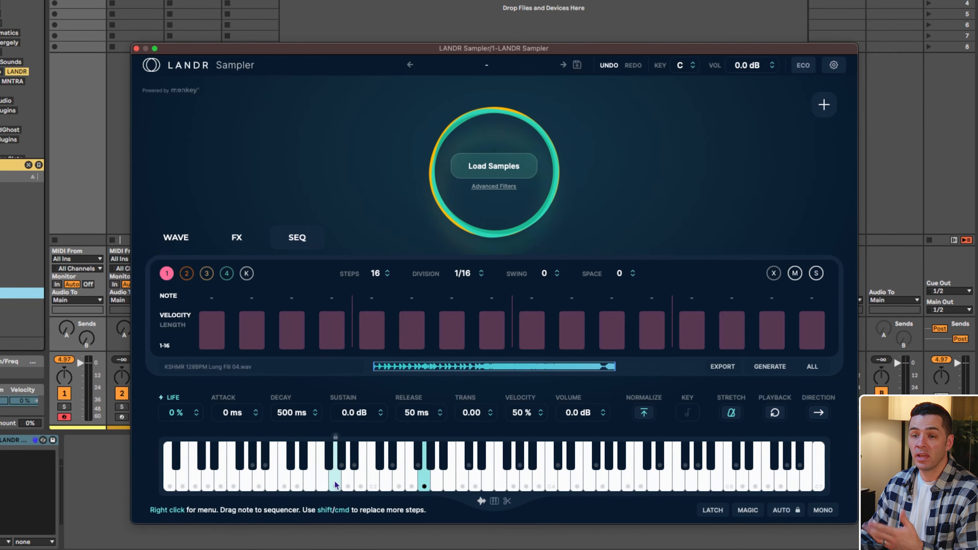
{"action": "left_click", "coordinate": [449, 482]}
{"action": "left_click", "coordinate": [413, 482]}
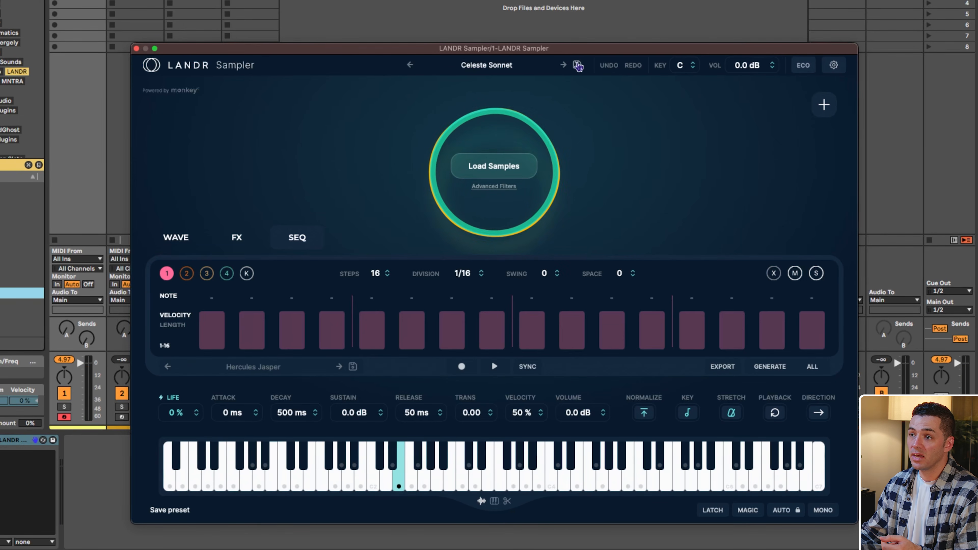
{"action": "left_click", "coordinate": [509, 67]}
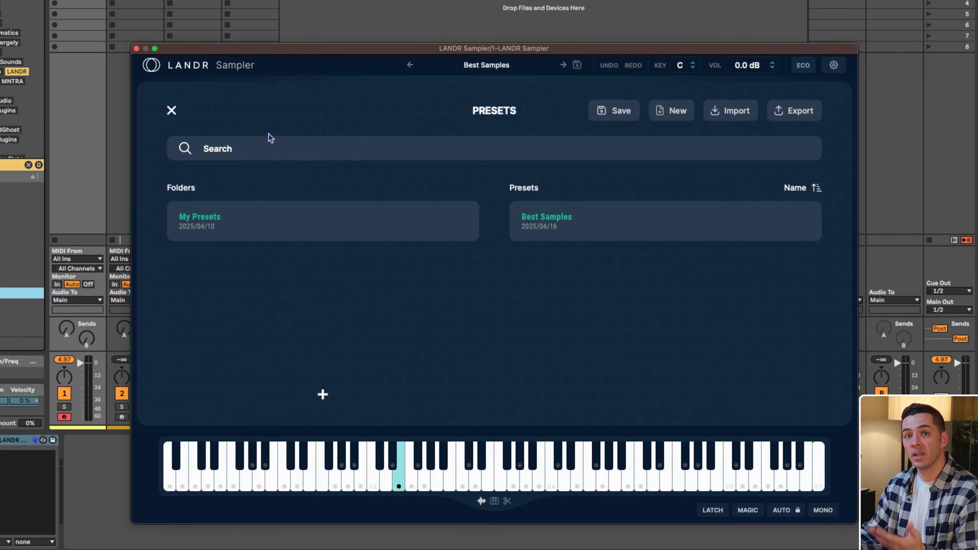
{"action": "left_click", "coordinate": [172, 111]}
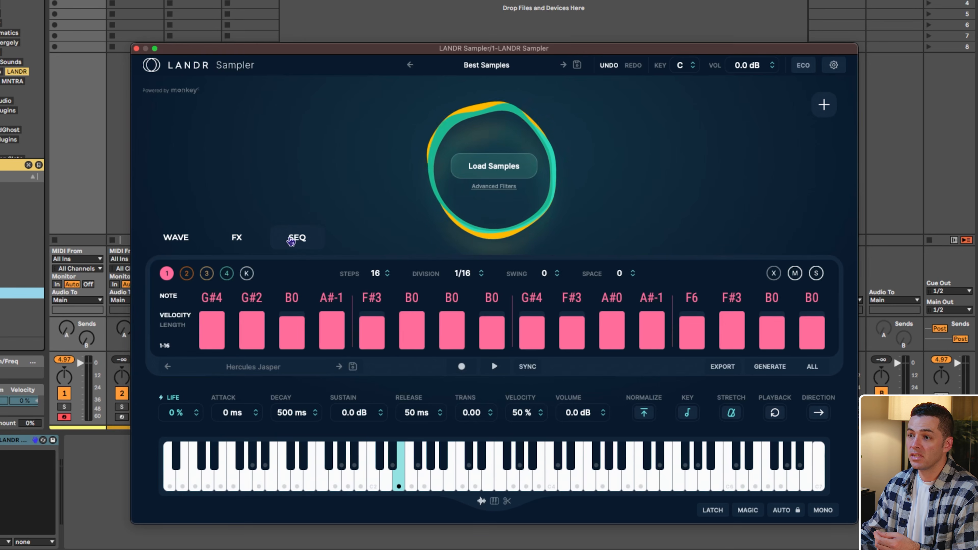
Generate a new sequencer pattern for part 1, and save it as a sequencer preset in My Presets.
{"action": "left_click", "coordinate": [770, 366]}
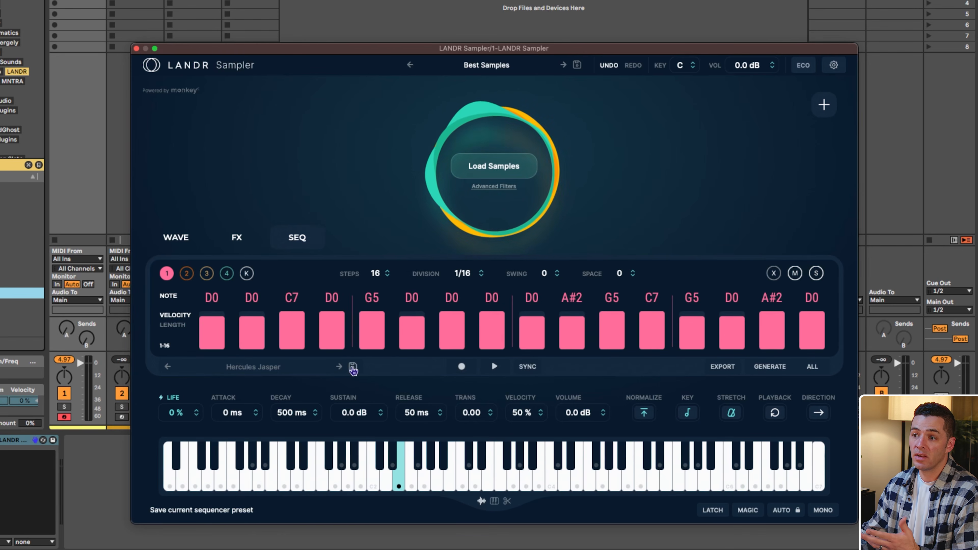
{"action": "left_click", "coordinate": [290, 371]}
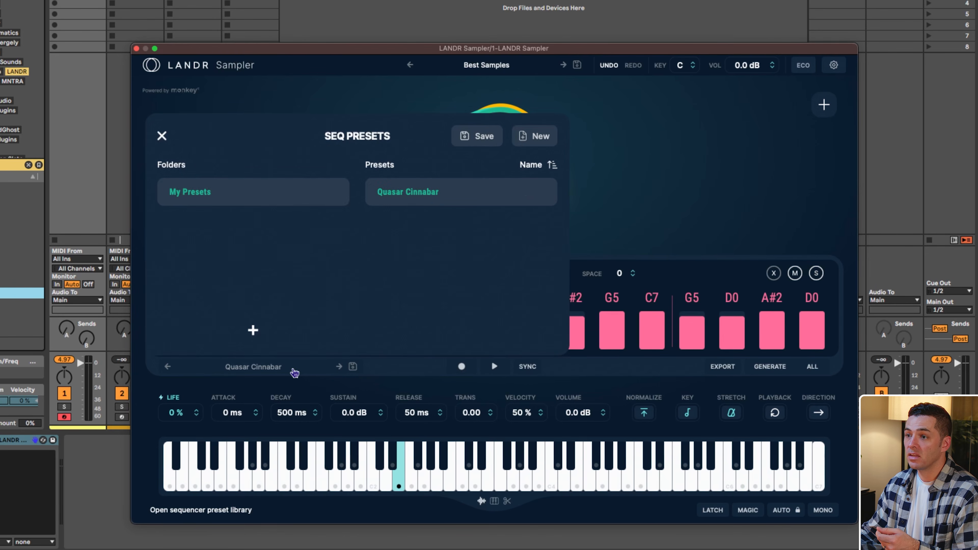
{"action": "left_click", "coordinate": [162, 136]}
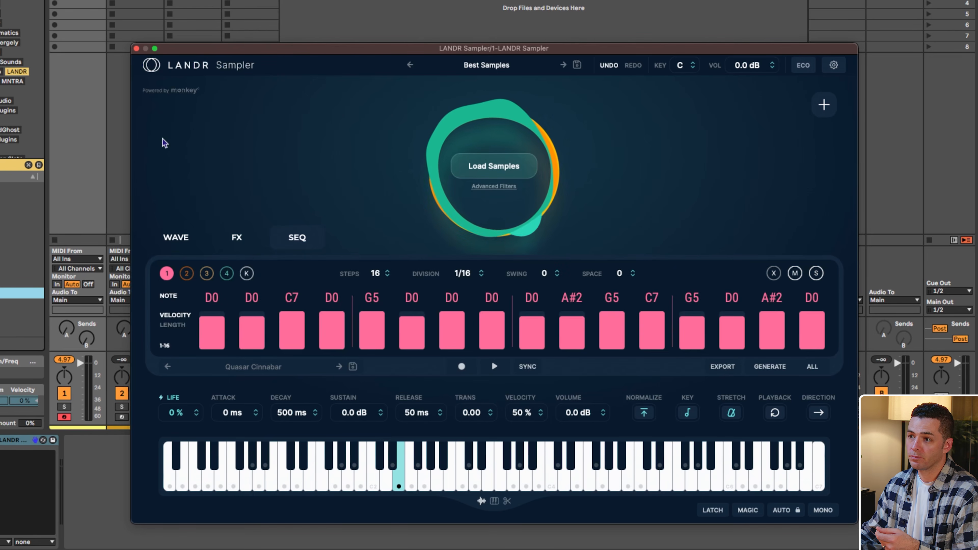
Turn on the Filter, Delay and Crush effects for the sampler, and open the FX presets.
{"action": "left_click", "coordinate": [242, 238]}
{"action": "left_click", "coordinate": [245, 318]}
{"action": "left_click", "coordinate": [415, 316]}
{"action": "left_click", "coordinate": [550, 309]}
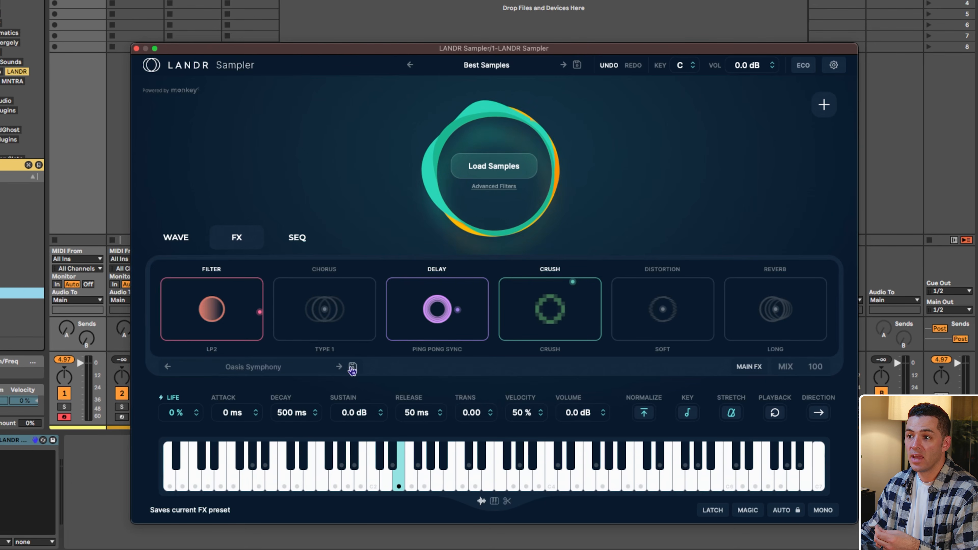
{"action": "left_click", "coordinate": [253, 367]}
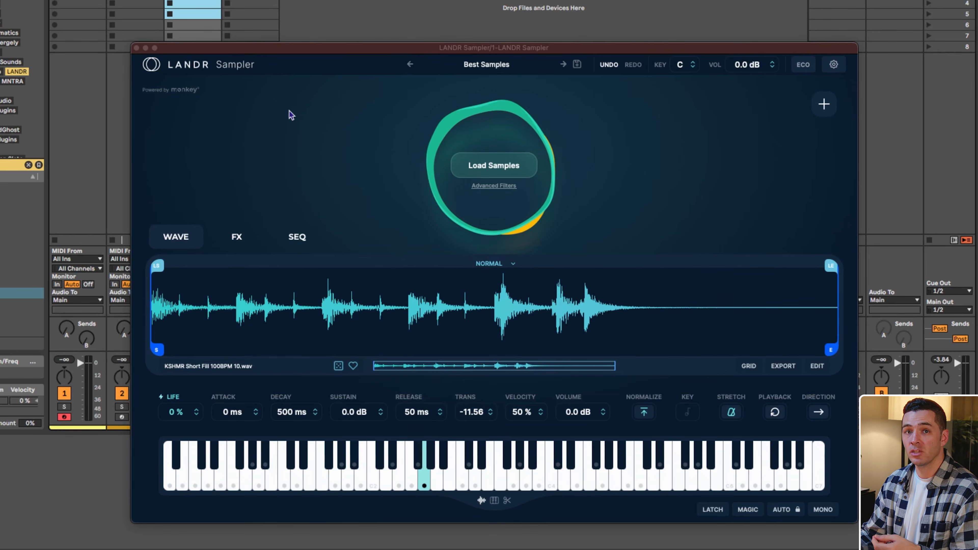
Place the KSHMR Short Fill sample from the waveform onto an audio track in the session.
{"action": "left_click", "coordinate": [76, 2]}
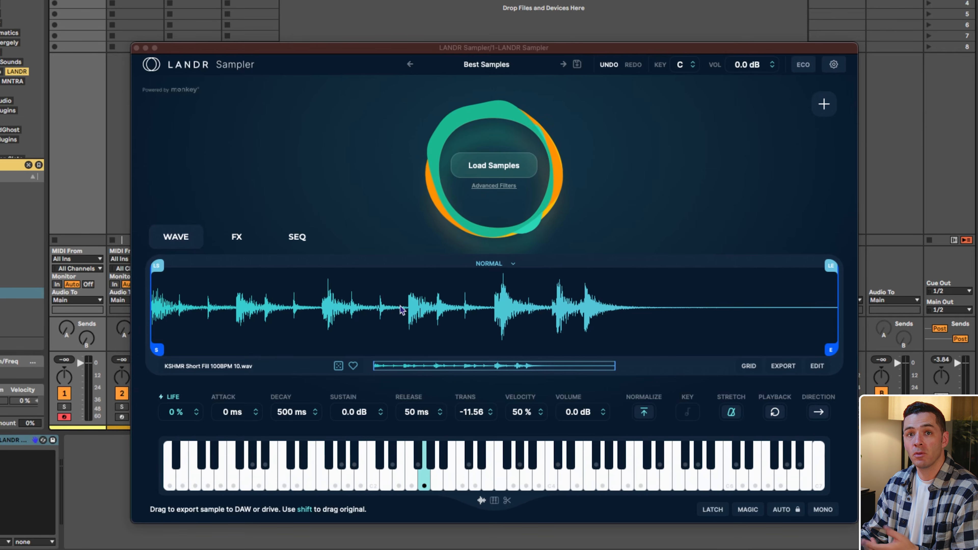
{"action": "left_click_drag", "start_coordinate": [405, 298], "coordinate": [426, 288]}
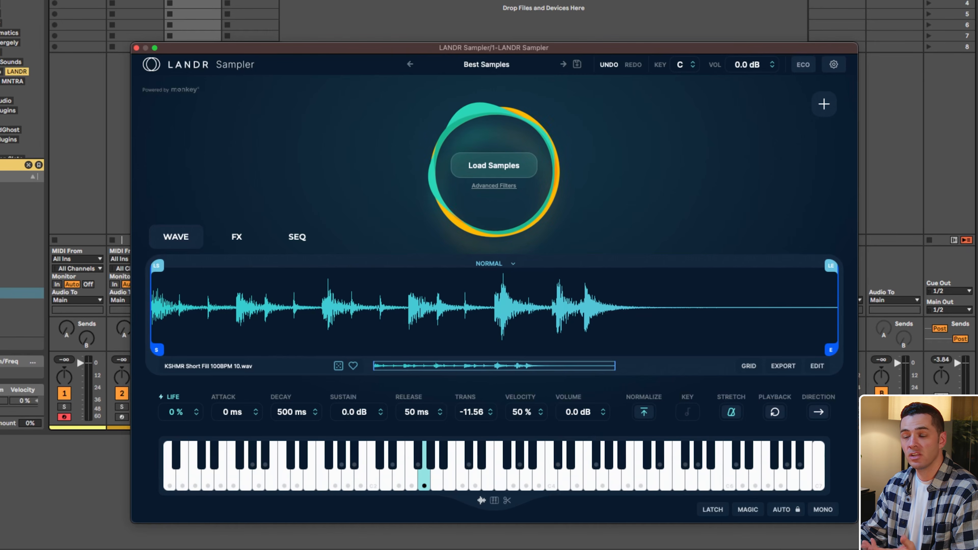
Export the current sample as Wet audio at pitch C3 to a session track, and add another copy straight from the waveform.
{"action": "left_click", "coordinate": [784, 367]}
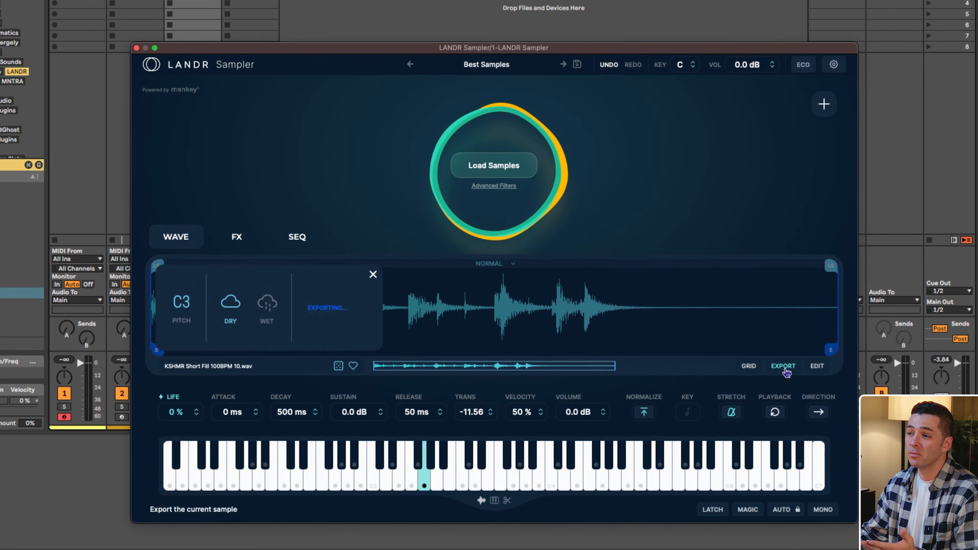
{"action": "left_click", "coordinate": [267, 304]}
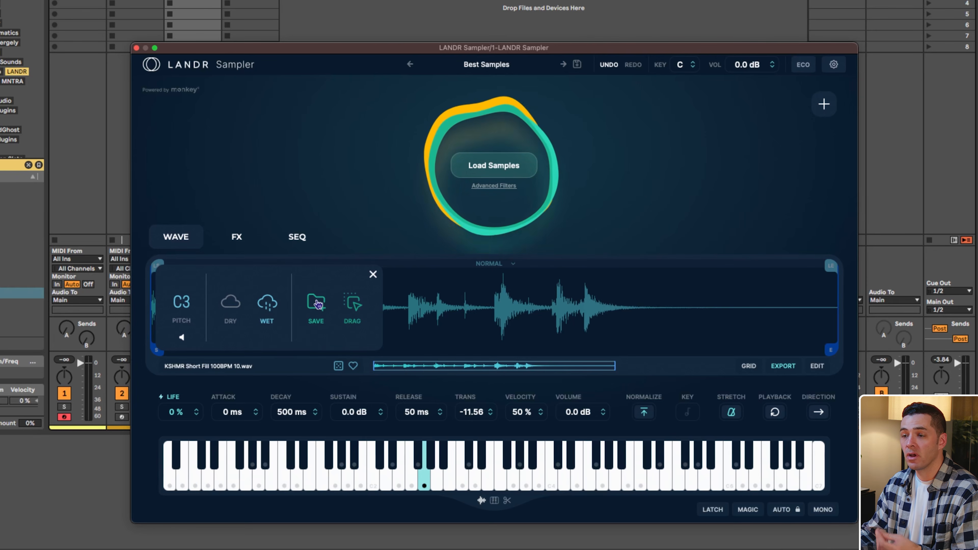
{"action": "left_click_drag", "start_coordinate": [353, 303], "coordinate": [244, 22]}
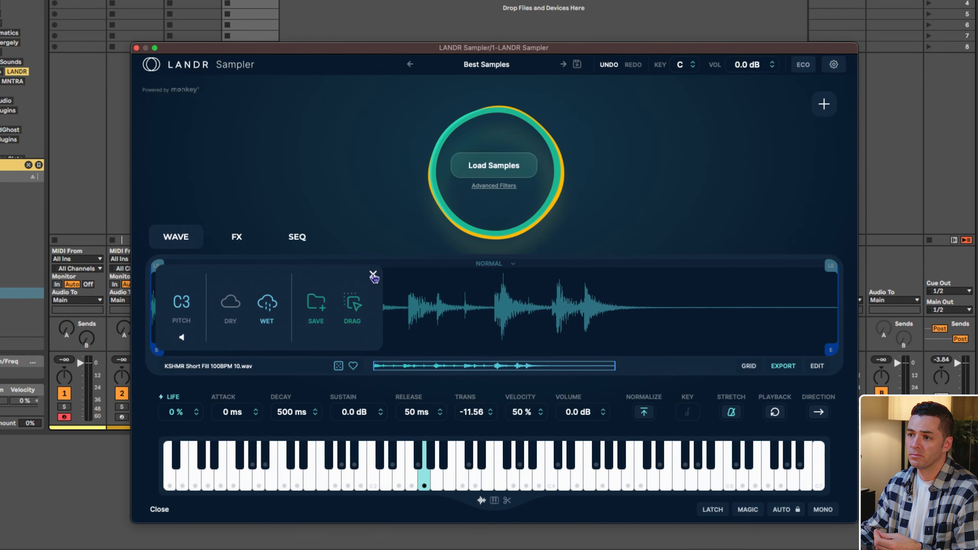
{"action": "left_click", "coordinate": [373, 275]}
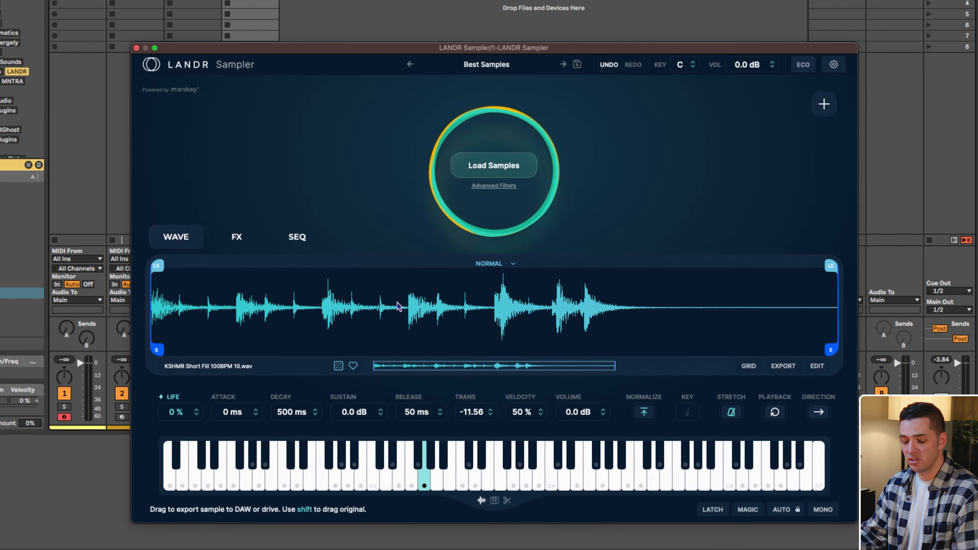
{"action": "left_click_drag", "start_coordinate": [421, 310], "coordinate": [304, 39]}
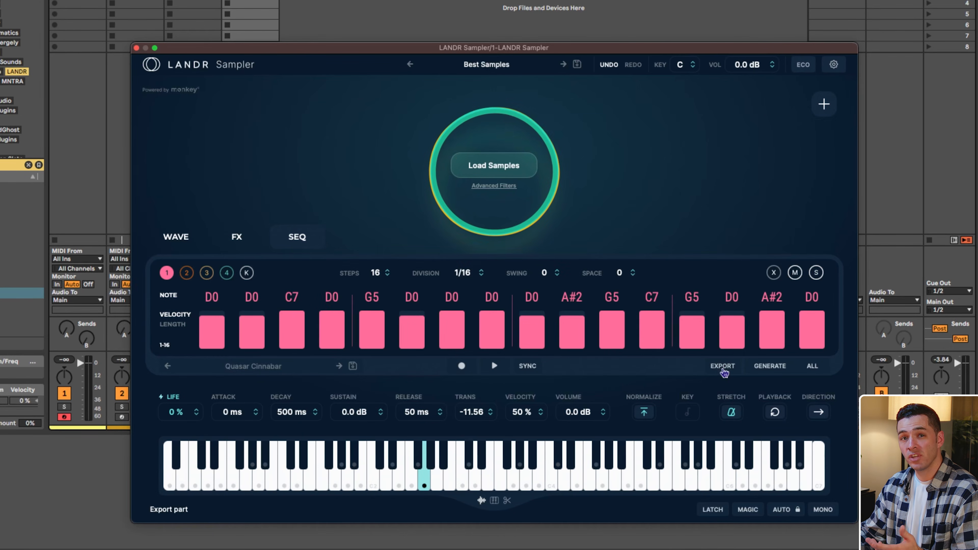
Export sequencer part 1 as 4 bars of dry audio to a clip slot on track 4, and close the sampler window.
{"action": "left_click", "coordinate": [723, 368]}
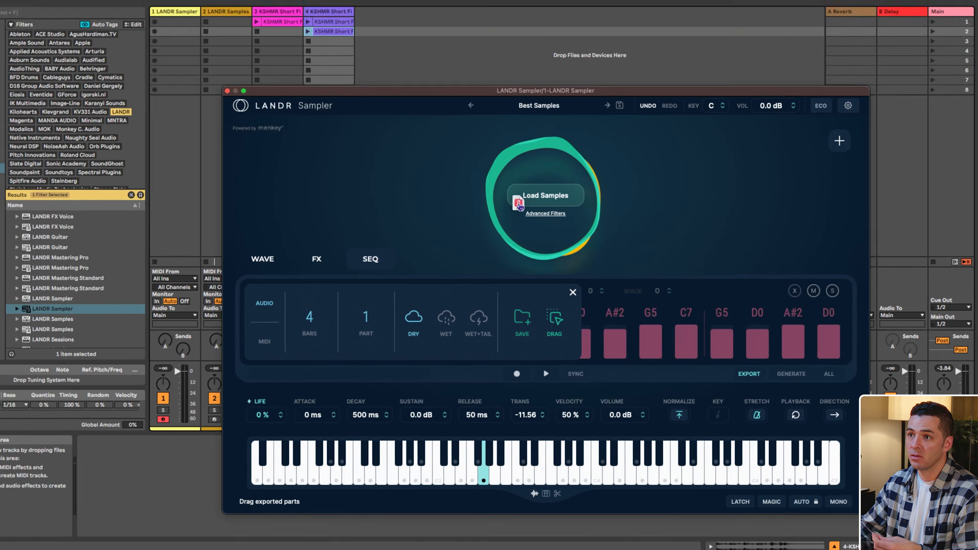
{"action": "left_click_drag", "start_coordinate": [508, 308], "coordinate": [241, 0]}
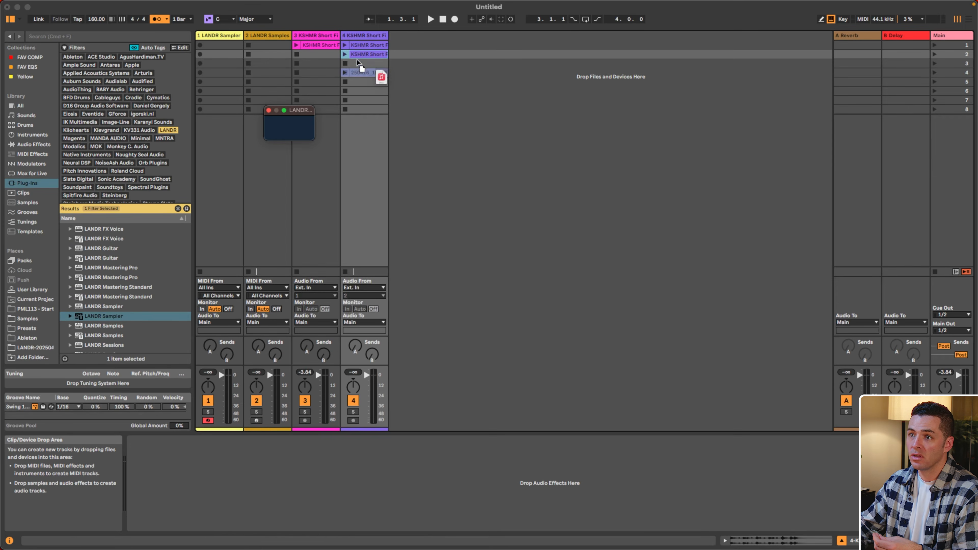
{"action": "left_click_drag", "start_coordinate": [363, 60], "coordinate": [362, 61]}
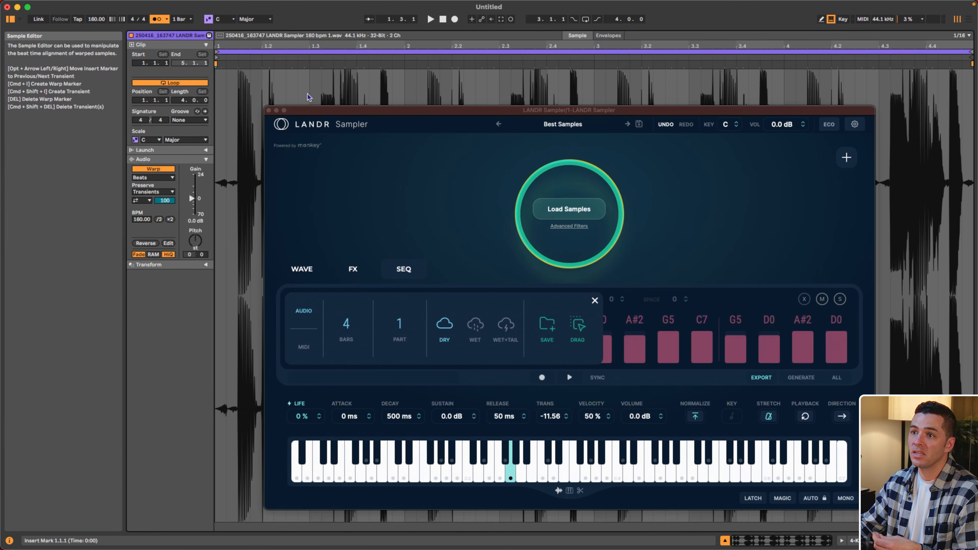
{"action": "left_click", "coordinate": [269, 111]}
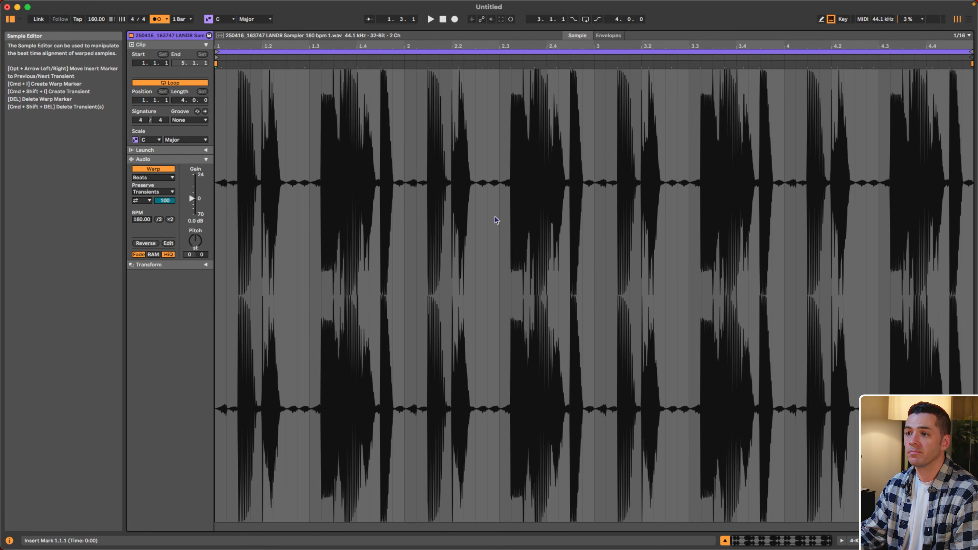